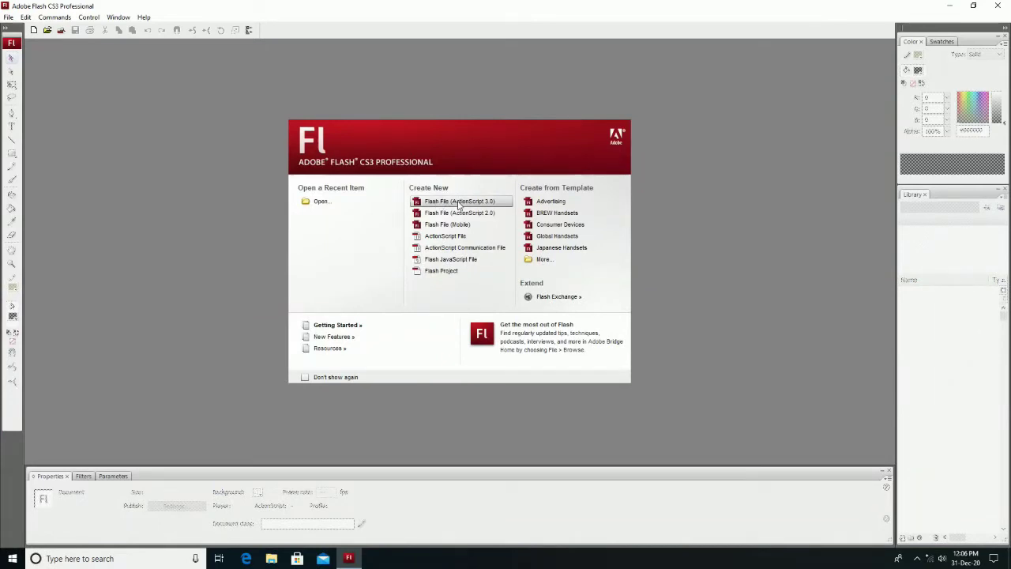
# Step: Create a Flash File (ActionScript 3.0) and set the PolyStar tool to the star style with 5 sides
pyautogui.click(460, 203)
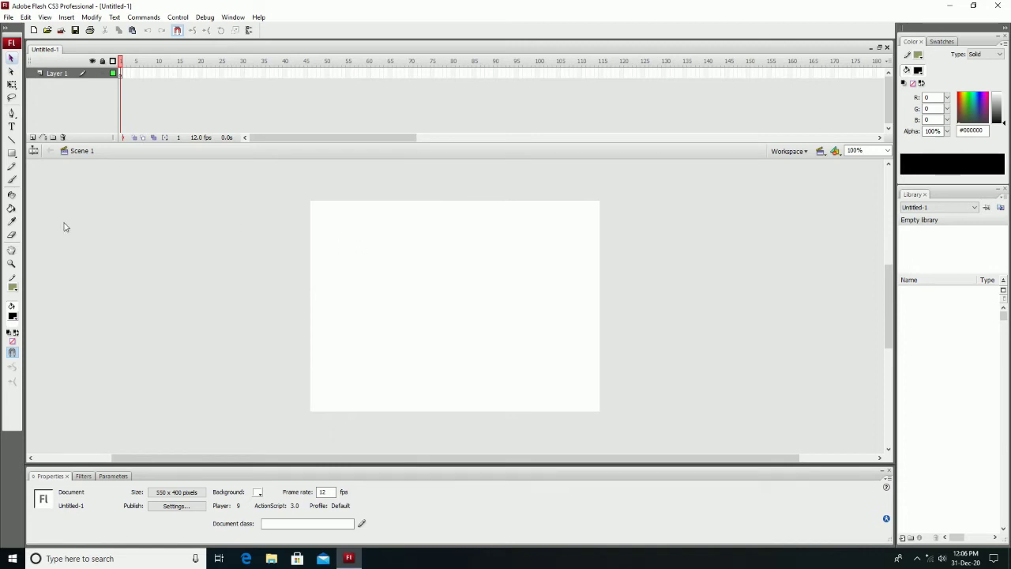
pyautogui.click(13, 158)
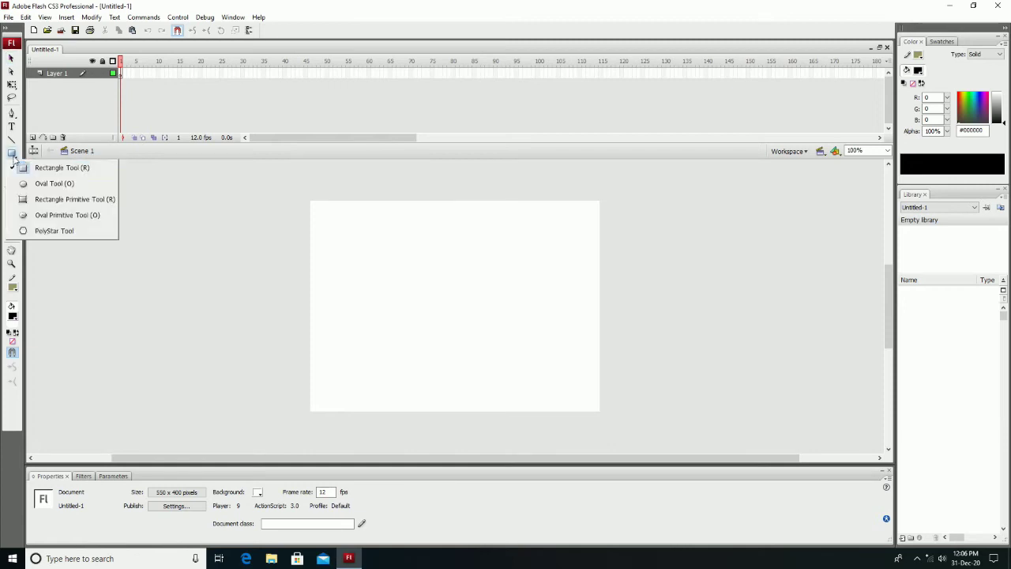
pyautogui.click(54, 230)
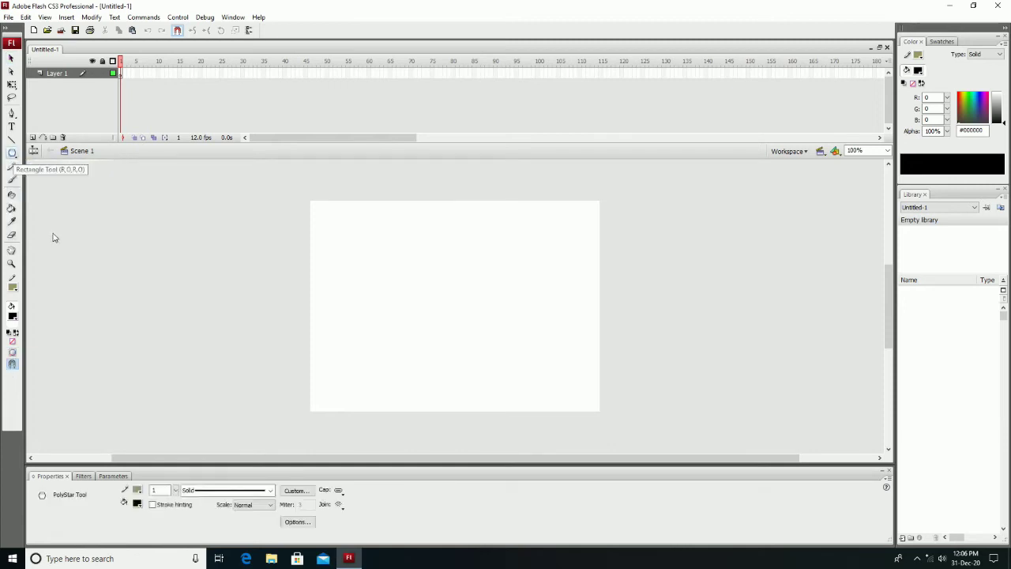
pyautogui.click(297, 523)
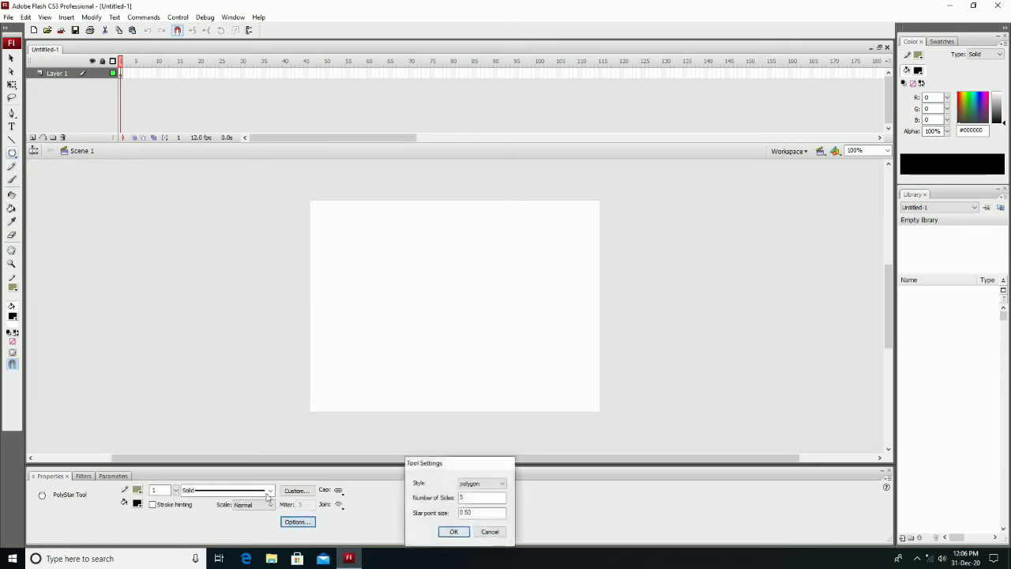
pyautogui.click(494, 483)
pyautogui.click(475, 497)
pyautogui.click(454, 532)
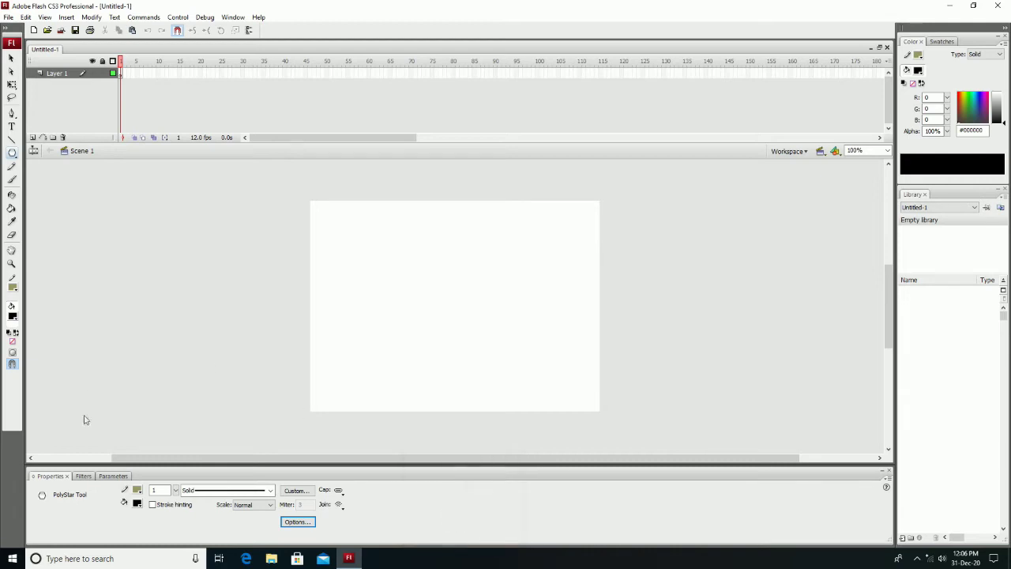
# Step: Draw a star about 210 by 200 px in the stage's upper area with a dark blue stroke and #999933 fill
pyautogui.click(138, 491)
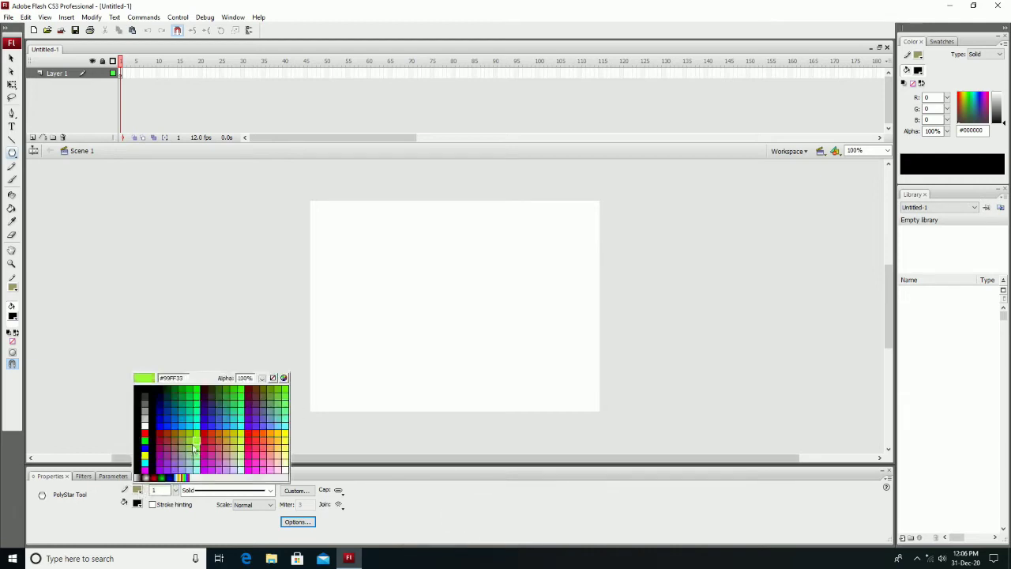
pyautogui.click(213, 417)
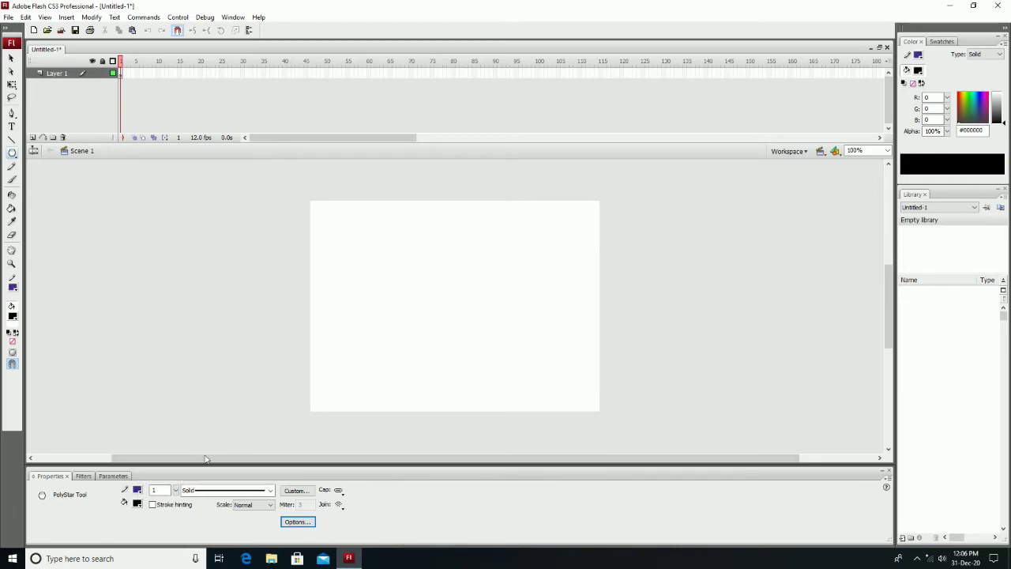
pyautogui.click(138, 503)
pyautogui.click(181, 459)
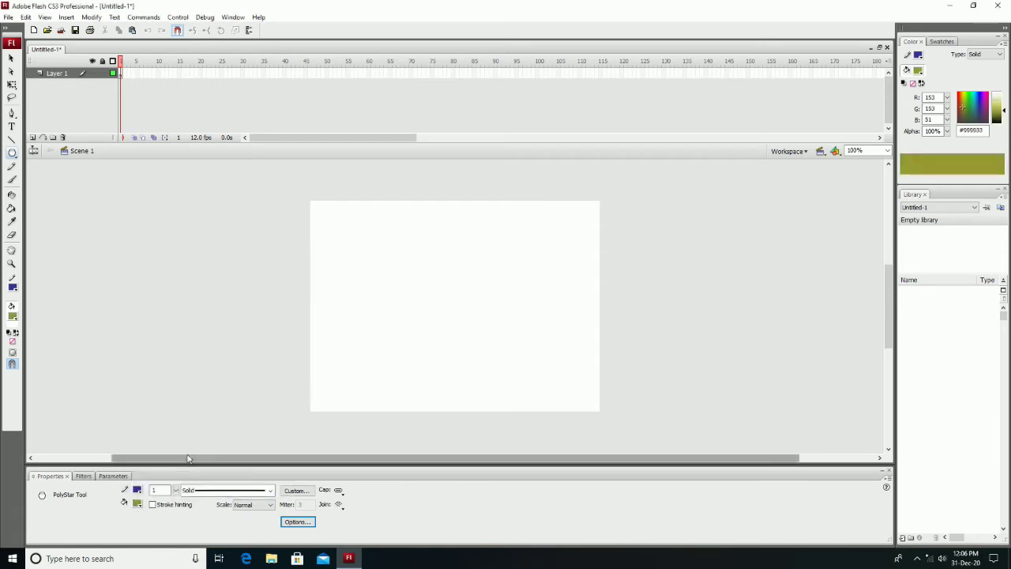
pyautogui.moveTo(424, 284); pyautogui.dragTo(391, 332)
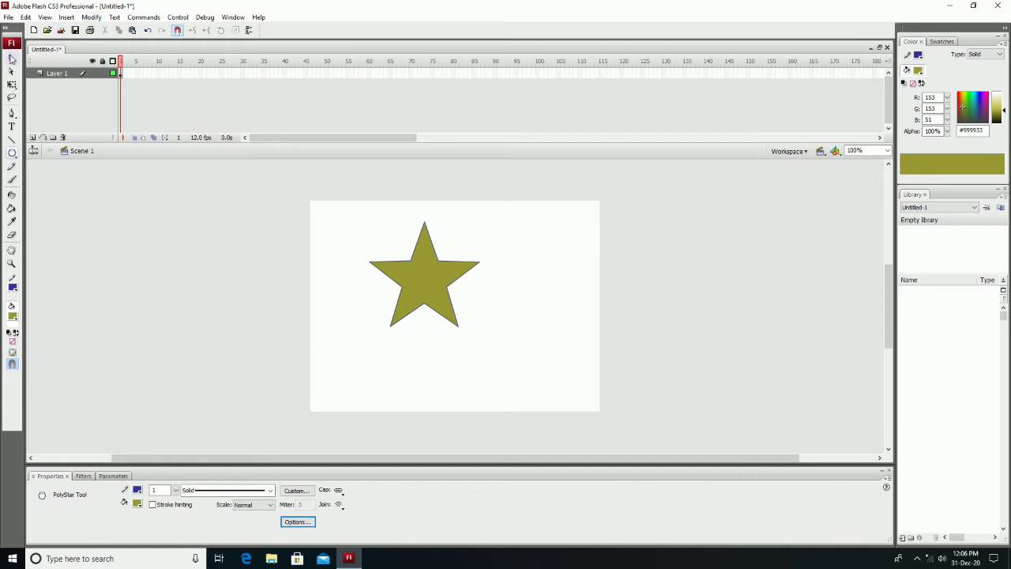
# Step: Convert the star's fill into a Graphic symbol with the default name Symbol 1
pyautogui.click(11, 58)
pyautogui.click(432, 262)
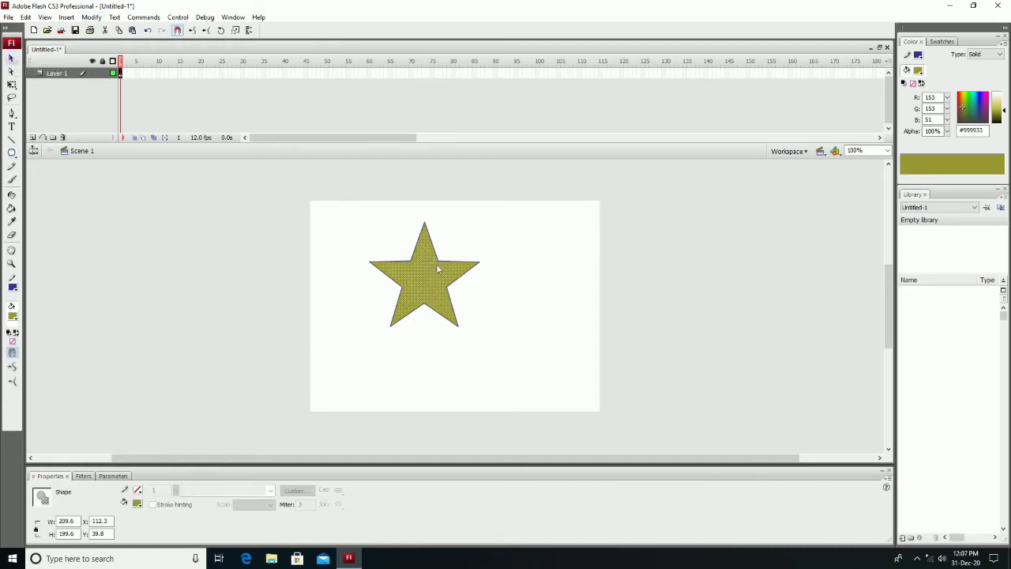
pyautogui.click(92, 18)
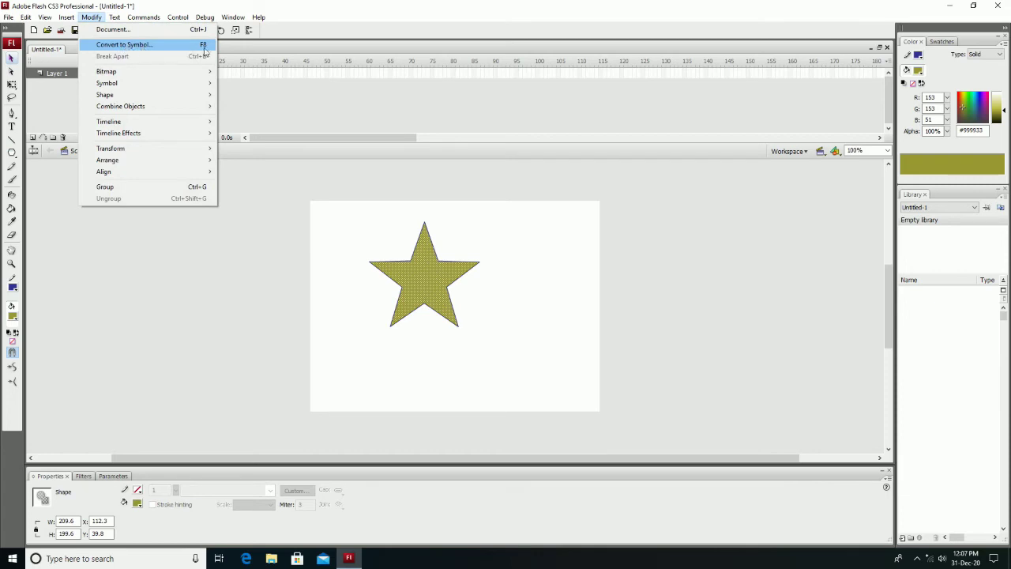
pyautogui.click(139, 45)
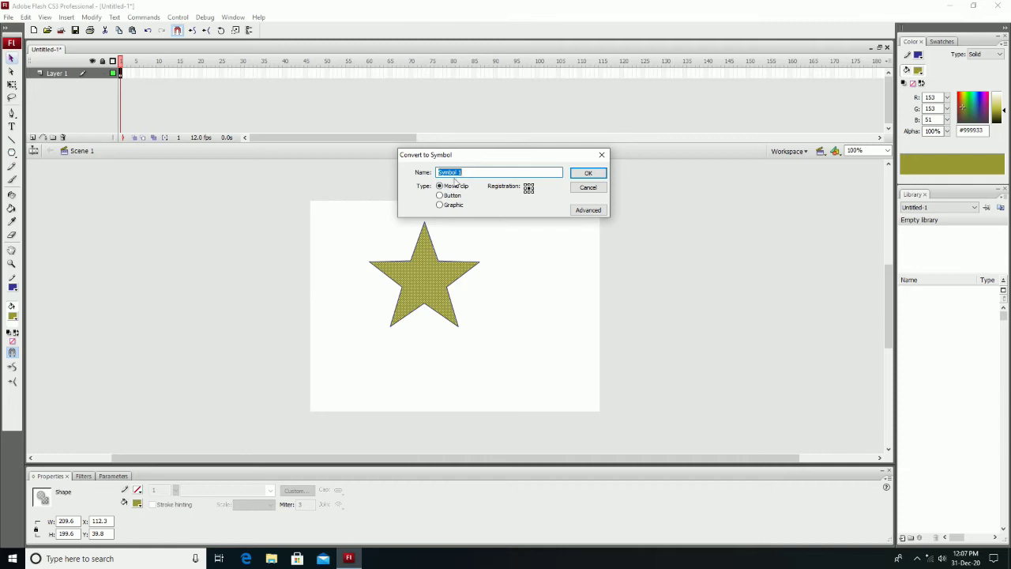
pyautogui.click(442, 207)
pyautogui.click(597, 174)
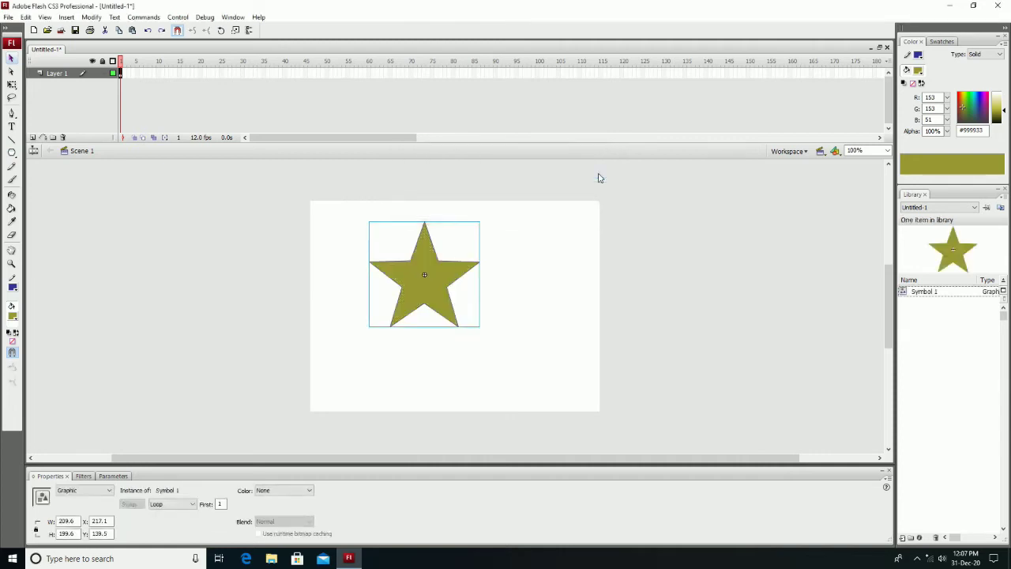
# Step: Hide the document library and display it again
pyautogui.hotkey('ctrl', 'l')
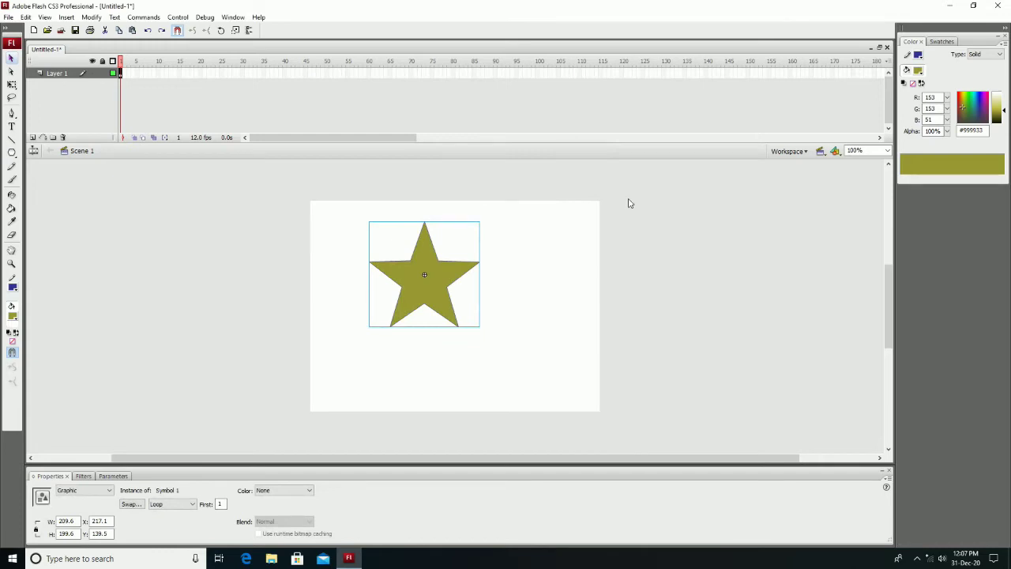
pyautogui.click(233, 18)
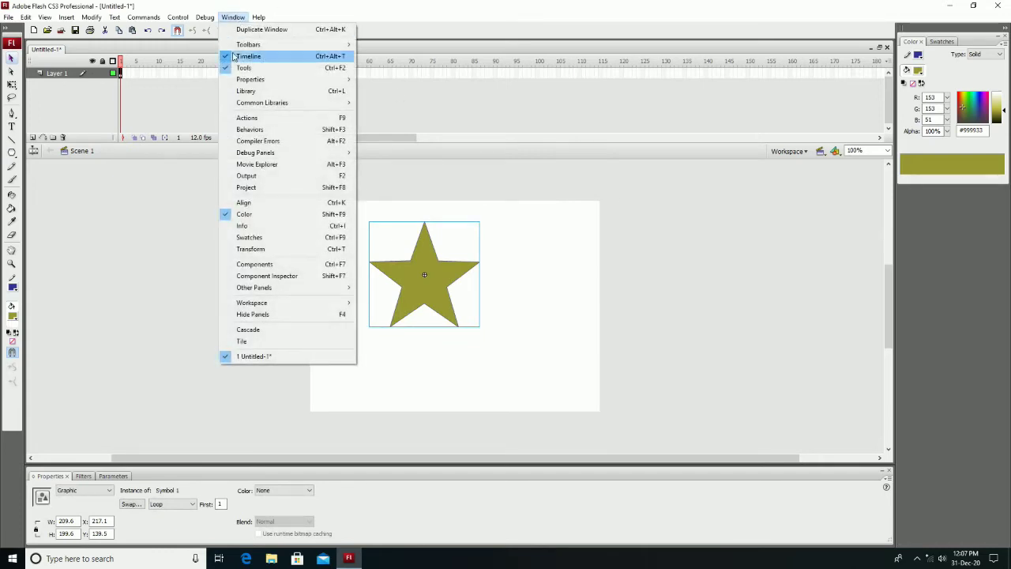
pyautogui.click(251, 91)
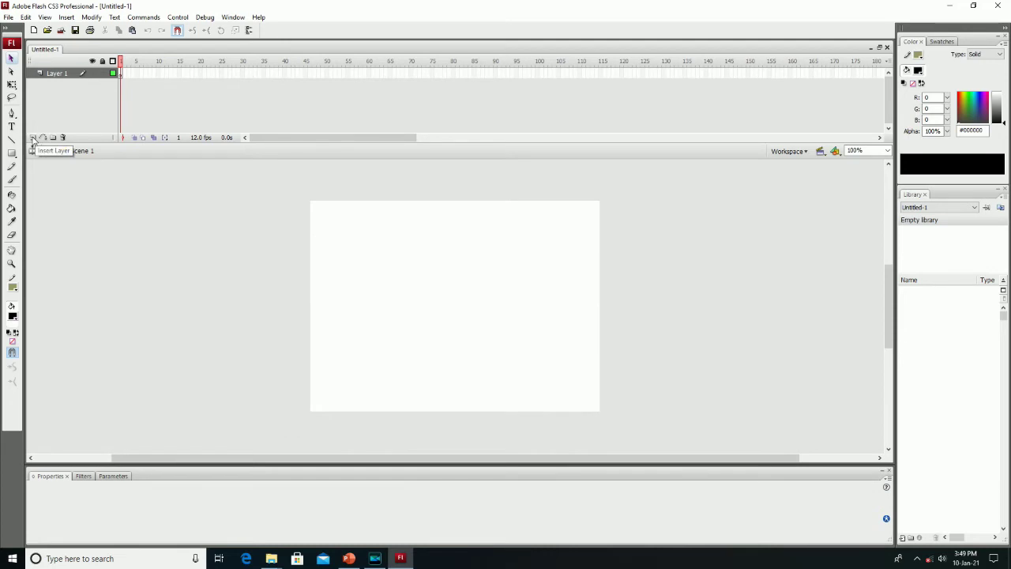
# Step: Insert a new layer above Layer 1 and rename it 2
pyautogui.click(33, 137)
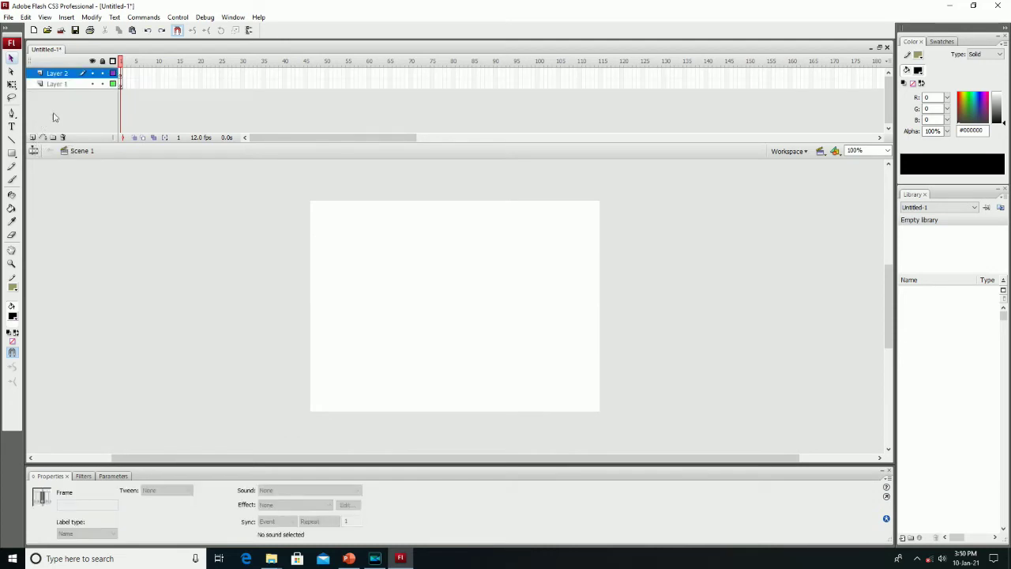
pyautogui.doubleClick(58, 73)
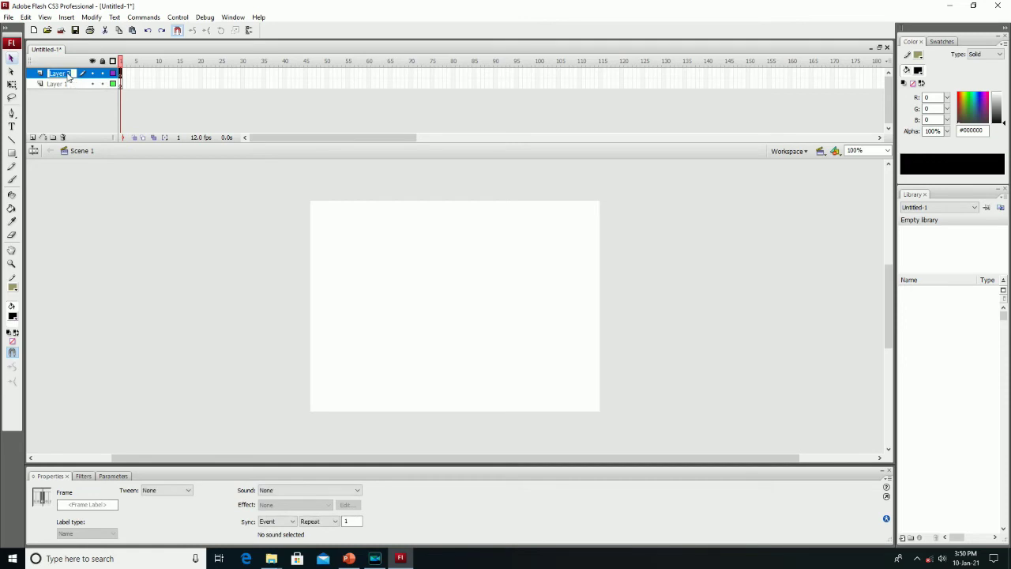
pyautogui.write('2')
pyautogui.click(78, 114)
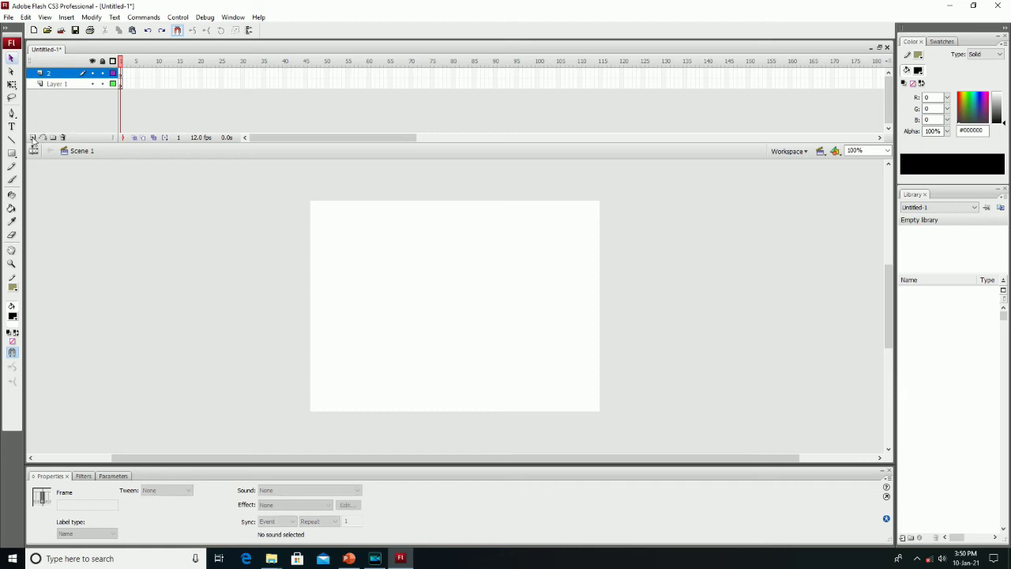
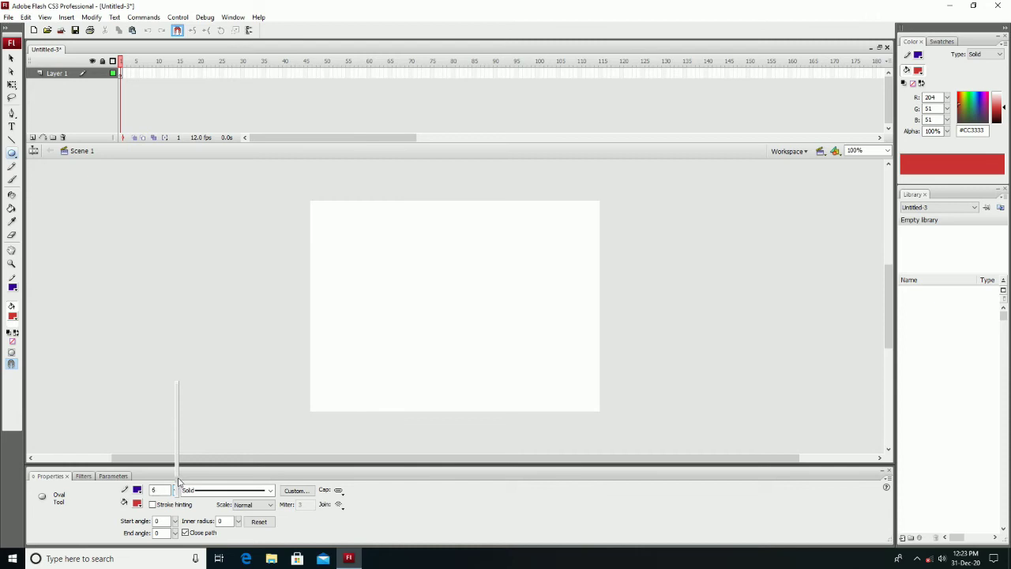
# Step: Draw a blue-outlined red circle about 95 px wide at the stage's left side and convert its fill to a Graphic symbol
pyautogui.moveTo(321, 253)
pyautogui.mouseDown()
pyautogui.moveTo(322, 266)
pyautogui.moveTo(373, 303)
pyautogui.mouseUp()
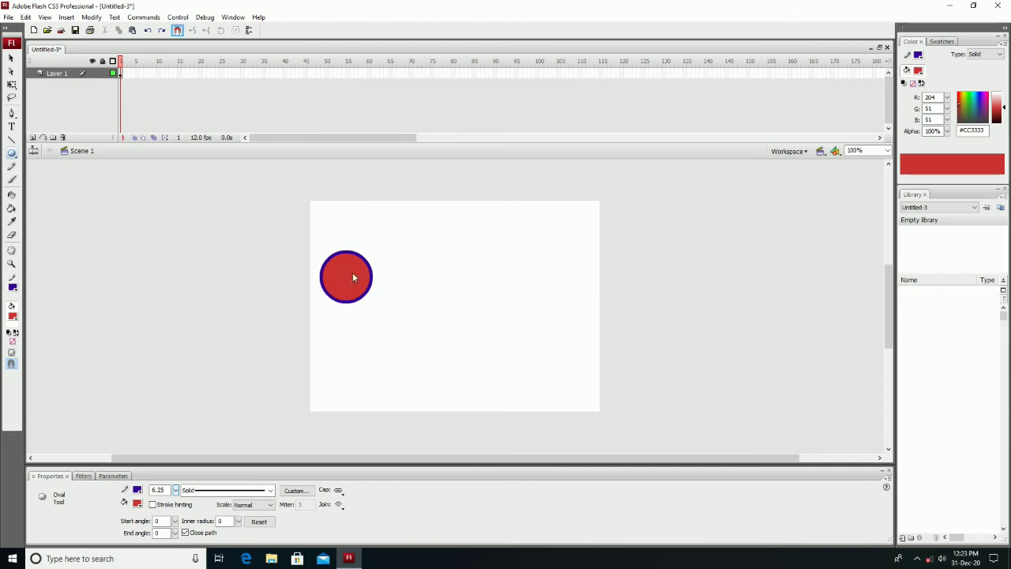
pyautogui.click(11, 61)
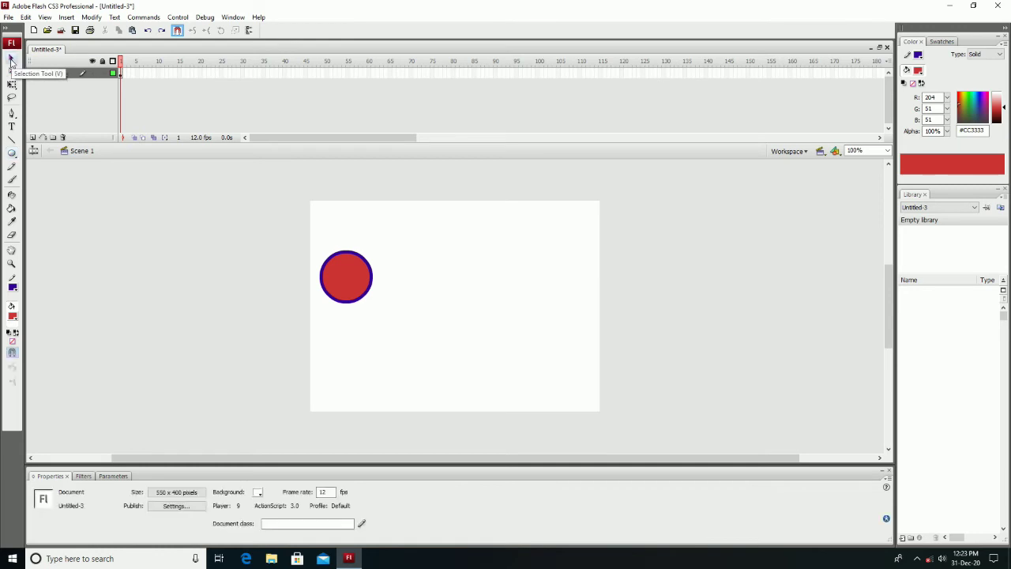
pyautogui.click(357, 272)
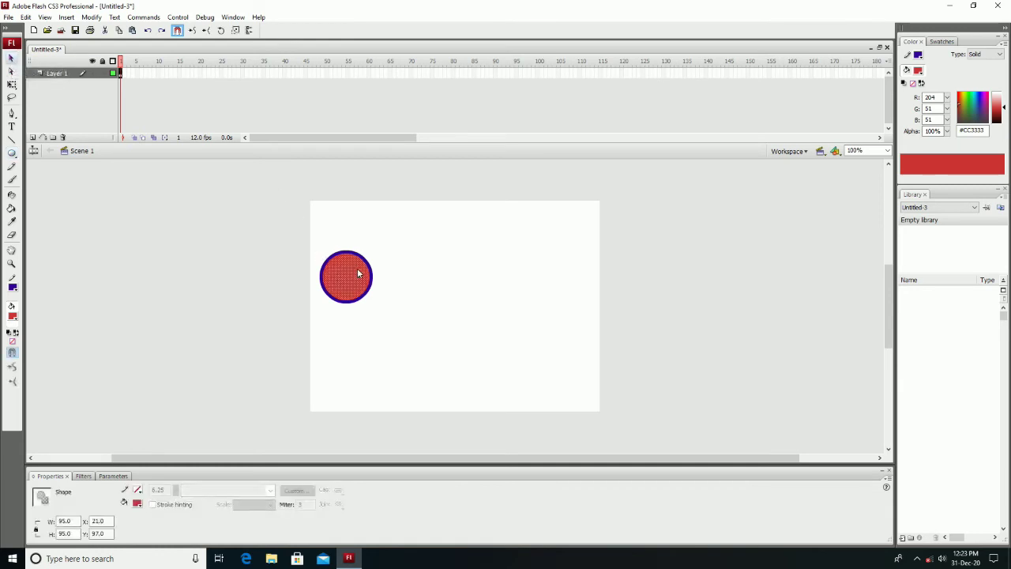
pyautogui.click(91, 18)
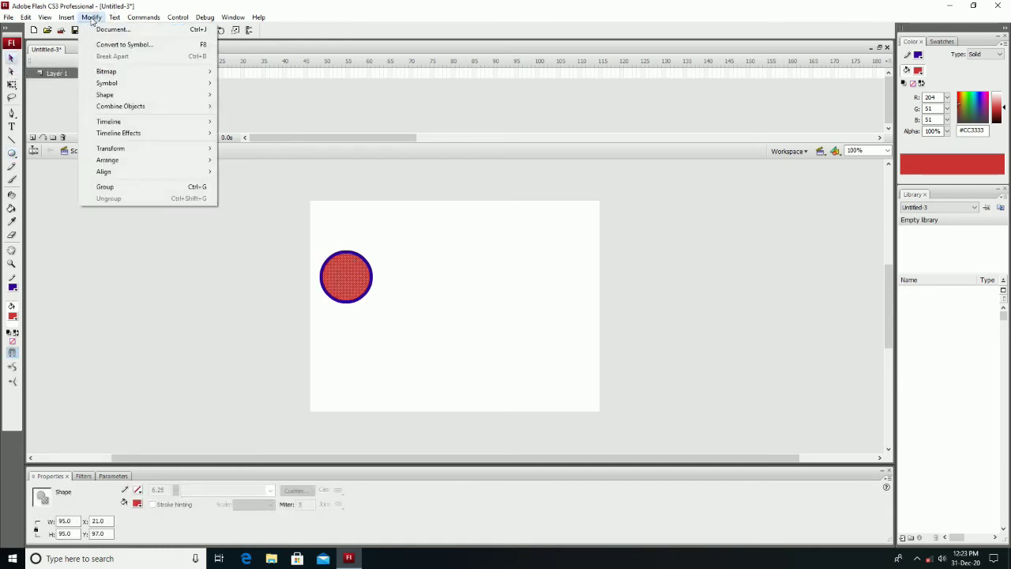
pyautogui.click(124, 45)
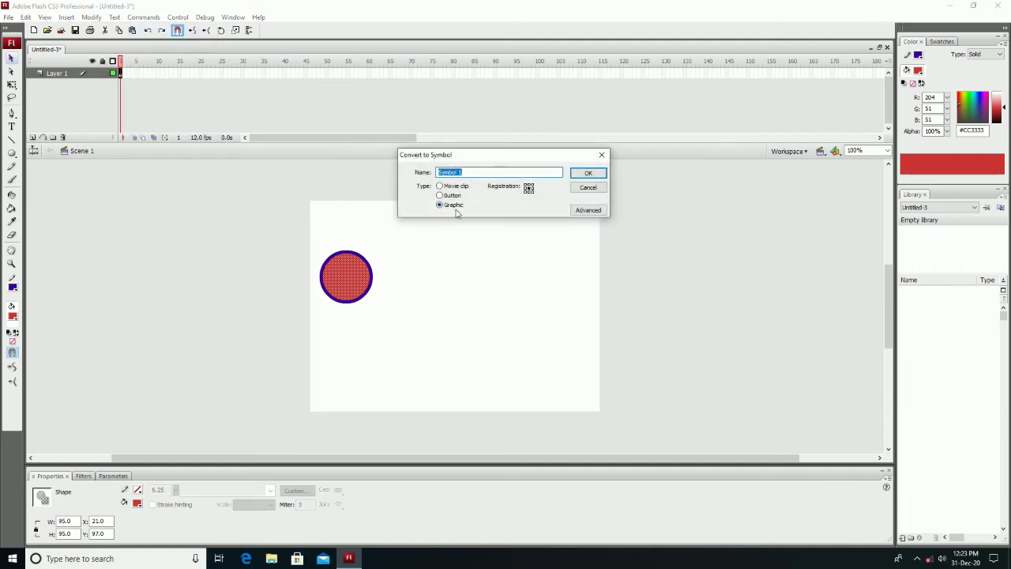
pyautogui.click(585, 175)
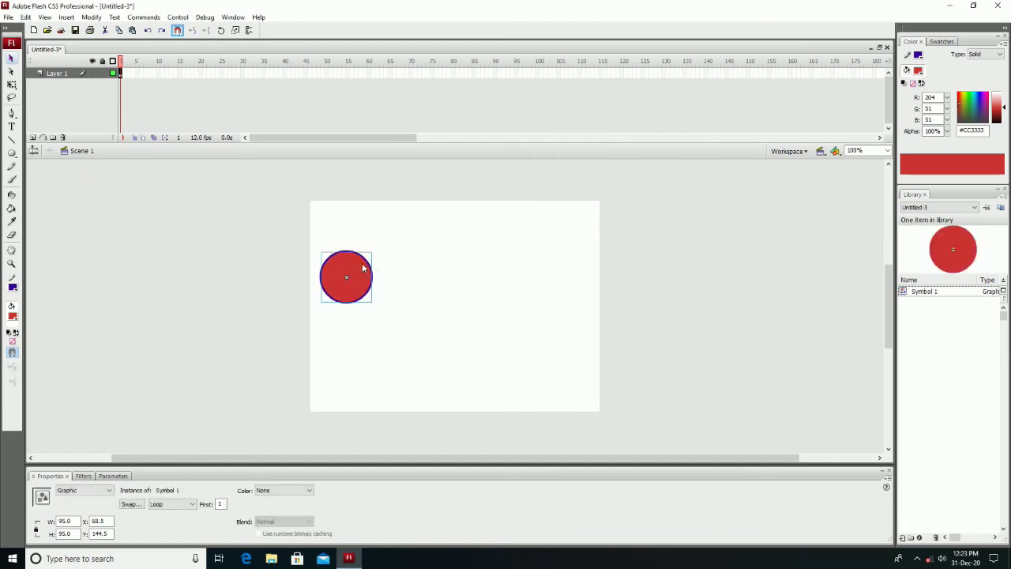
# Step: Insert a keyframe at frame 50 of Layer 1 and move the circle horizontally to the stage's right side, at about X 445
pyautogui.click(327, 74)
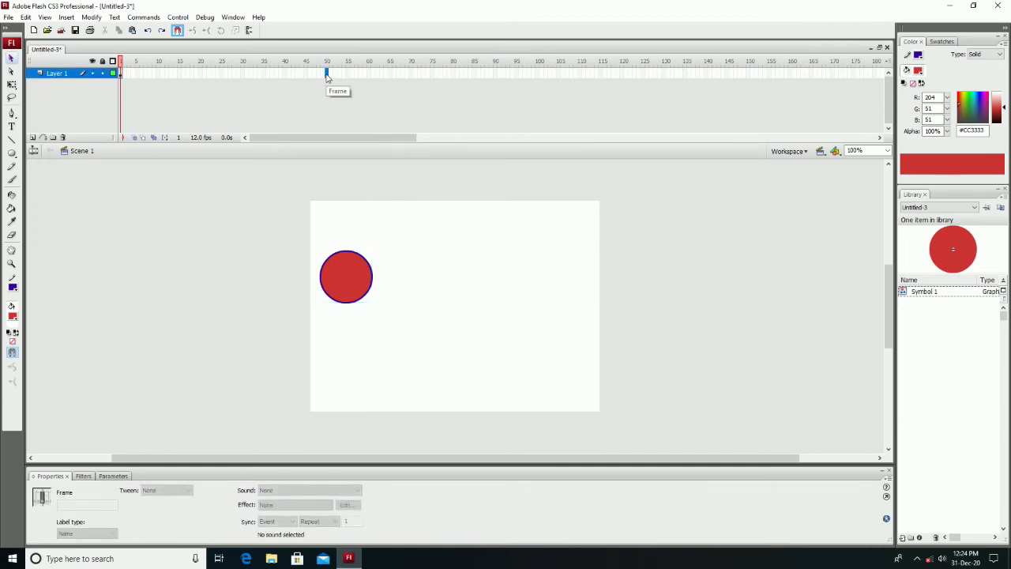
pyautogui.rightClick(327, 74)
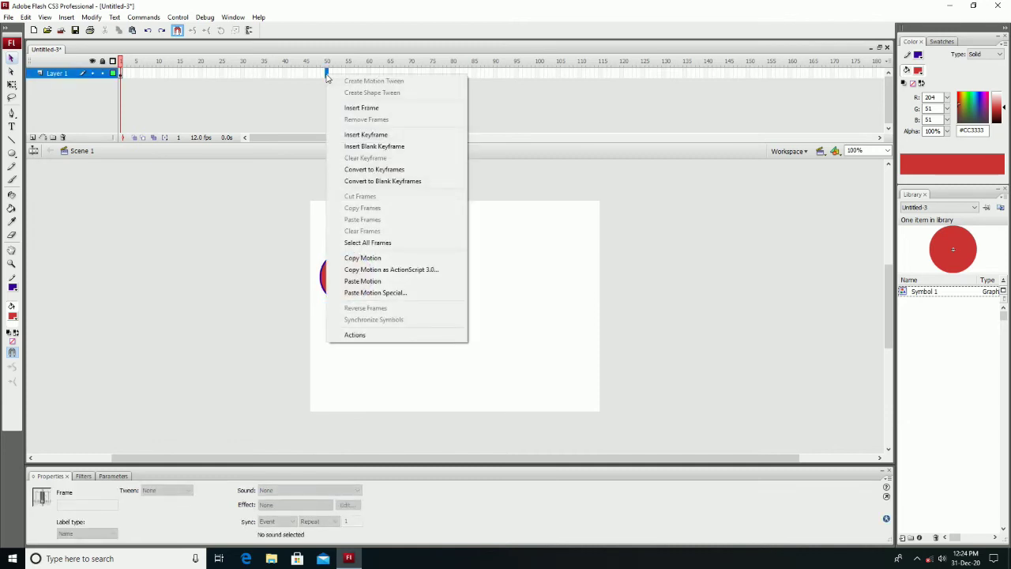
pyautogui.click(373, 138)
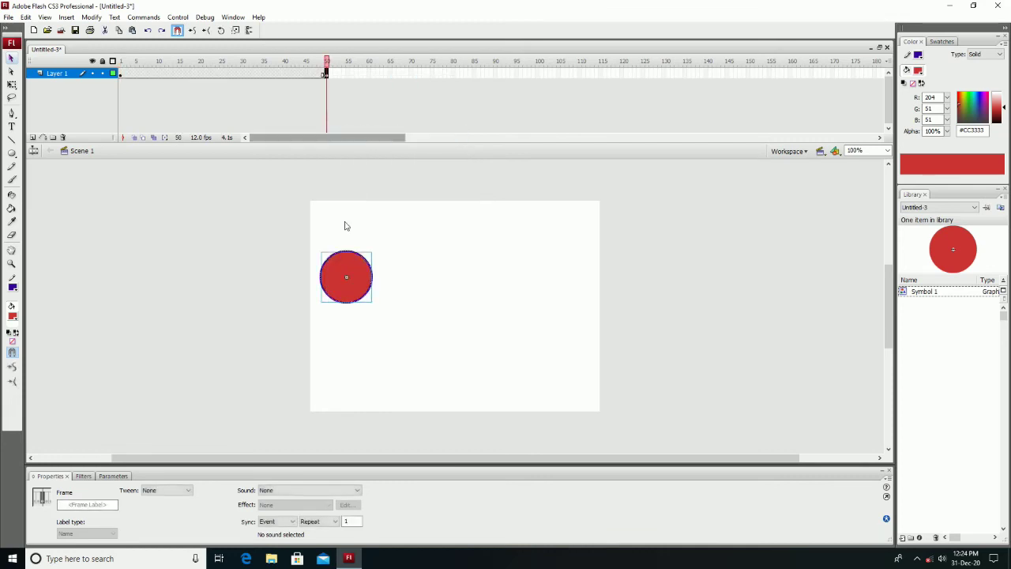
pyautogui.moveTo(349, 265); pyautogui.dragTo(572, 265)
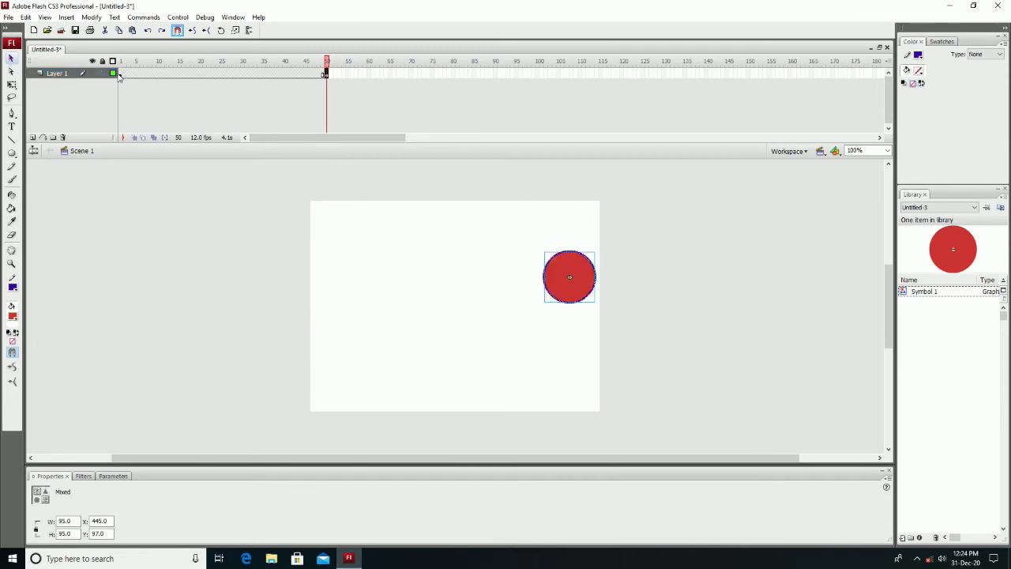
# Step: Apply a Motion tween to the frames between the keyframes at frames 1 and 50
pyautogui.click(205, 74)
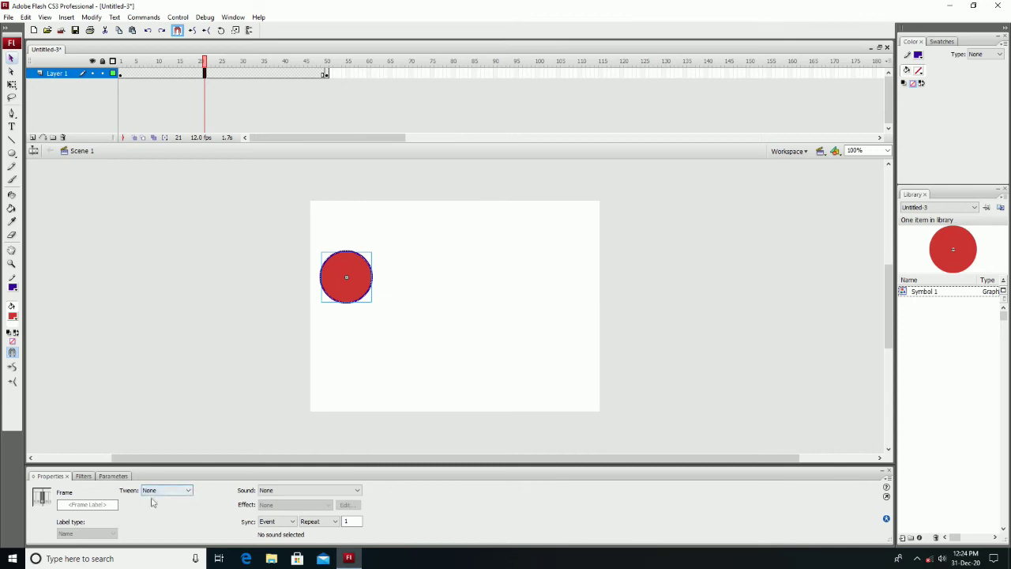
pyautogui.click(185, 494)
pyautogui.click(163, 509)
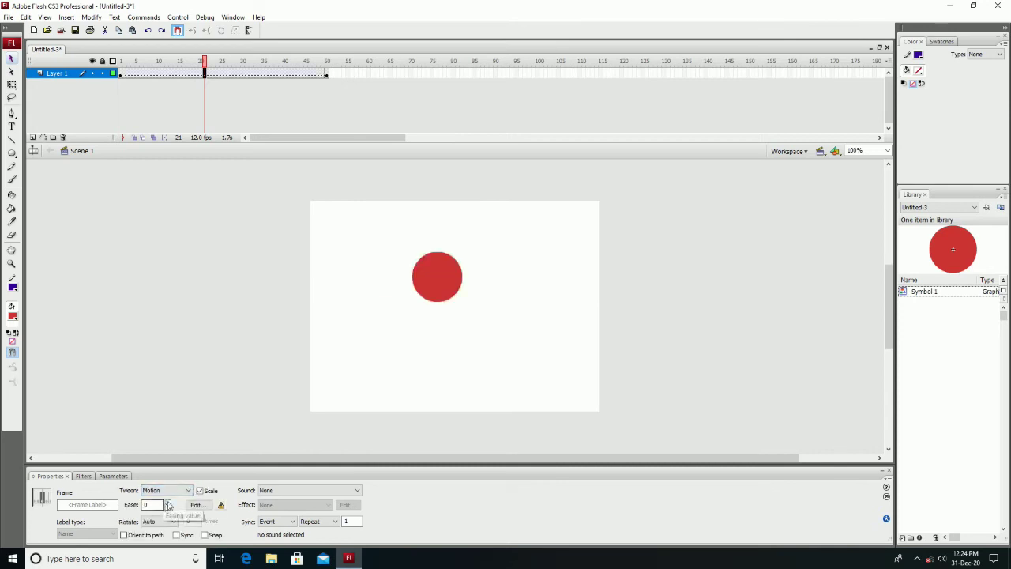
# Step: Test the movie to watch the circle's animation, close the preview and return to frame 1
pyautogui.click(178, 16)
pyautogui.click(196, 95)
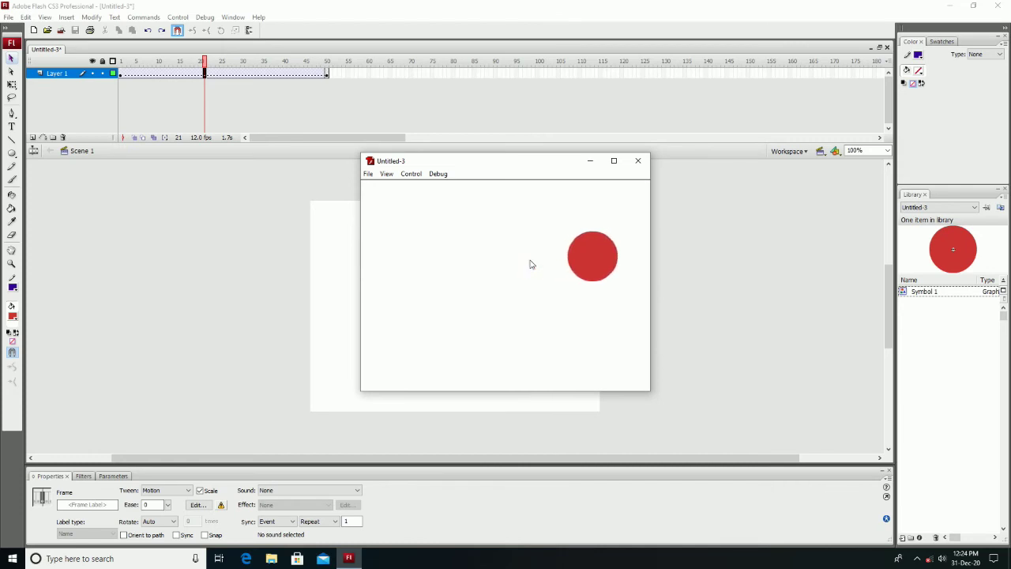
pyautogui.click(639, 161)
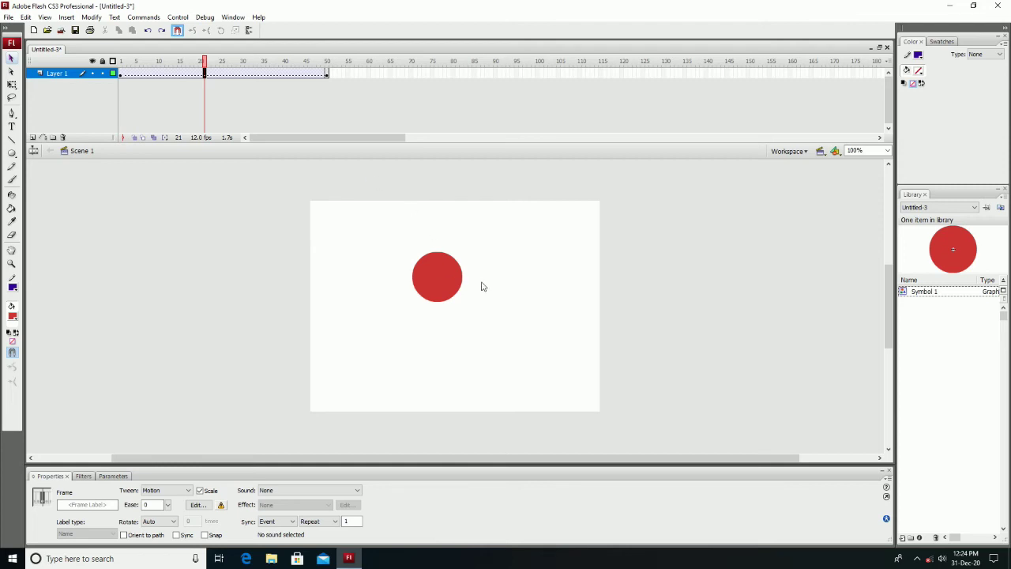
pyautogui.click(121, 74)
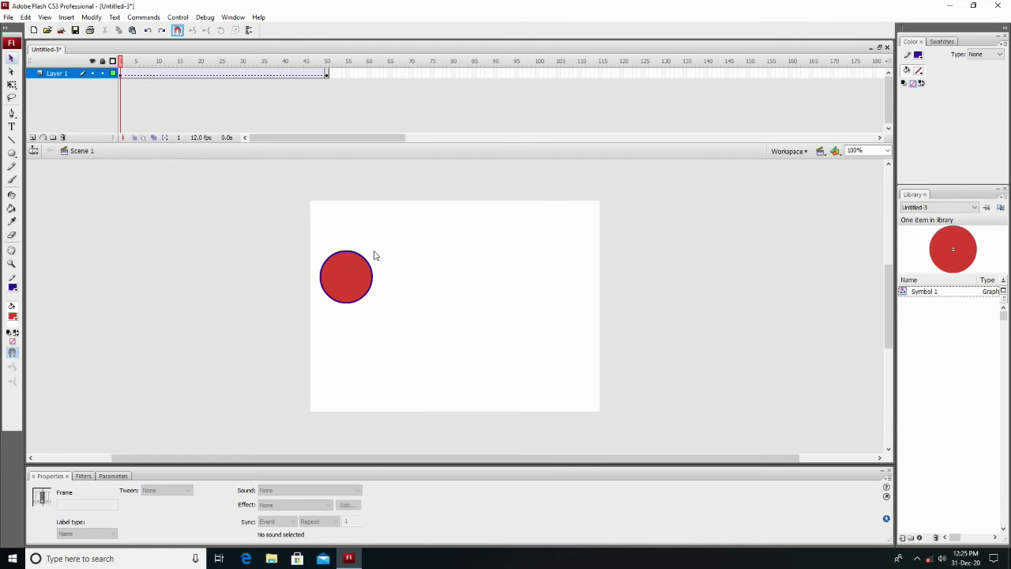
# Step: Add a motion guide layer above Layer 1 and draw a winding Pencil path across the stage on it, ending near the lower-right corner
pyautogui.click(46, 138)
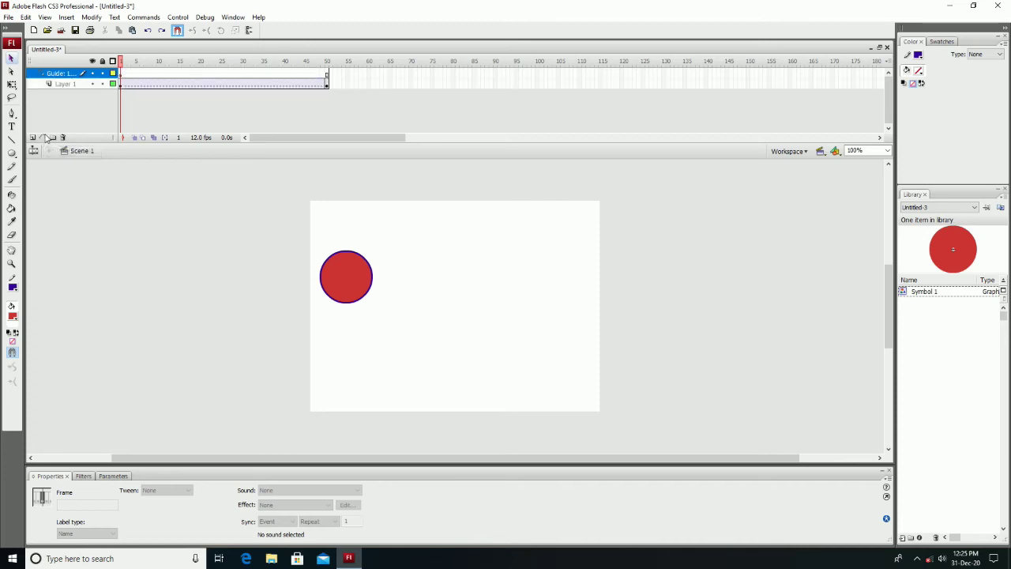
pyautogui.click(67, 73)
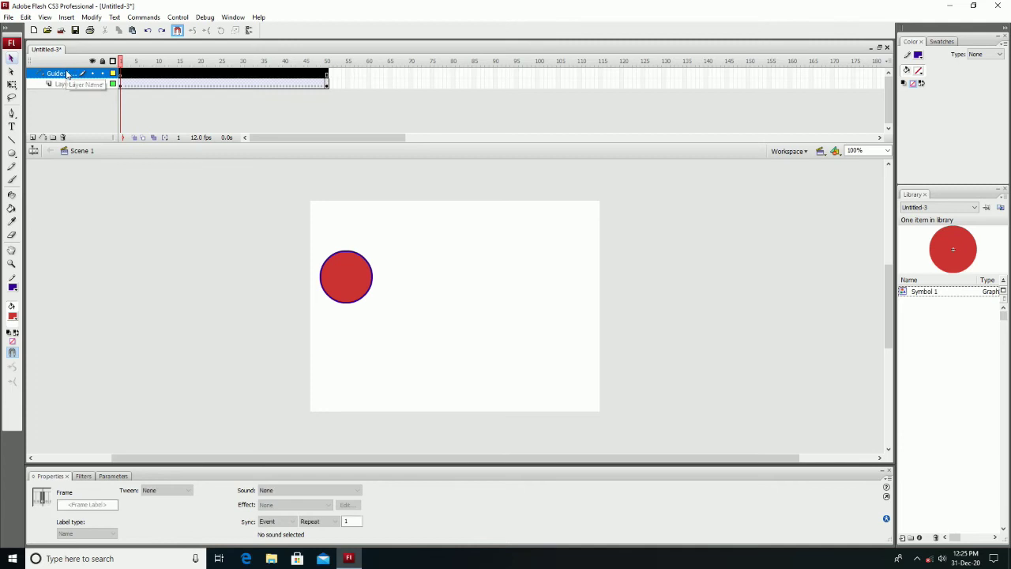
pyautogui.click(15, 168)
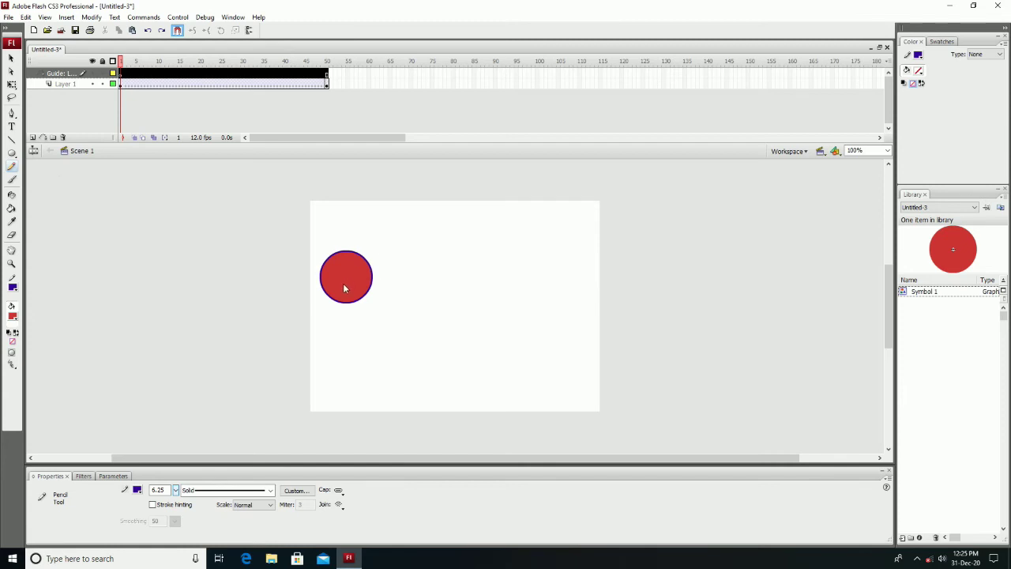
pyautogui.moveTo(335, 312)
pyautogui.mouseDown()
pyautogui.moveTo(359, 390)
pyautogui.moveTo(386, 391)
pyautogui.moveTo(406, 251)
pyautogui.moveTo(424, 233)
pyautogui.moveTo(442, 256)
pyautogui.moveTo(431, 341)
pyautogui.moveTo(441, 371)
pyautogui.moveTo(471, 377)
pyautogui.moveTo(493, 341)
pyautogui.moveTo(490, 256)
pyautogui.moveTo(514, 240)
pyautogui.moveTo(548, 259)
pyautogui.moveTo(549, 380)
pyautogui.moveTo(595, 403)
pyautogui.mouseUp()
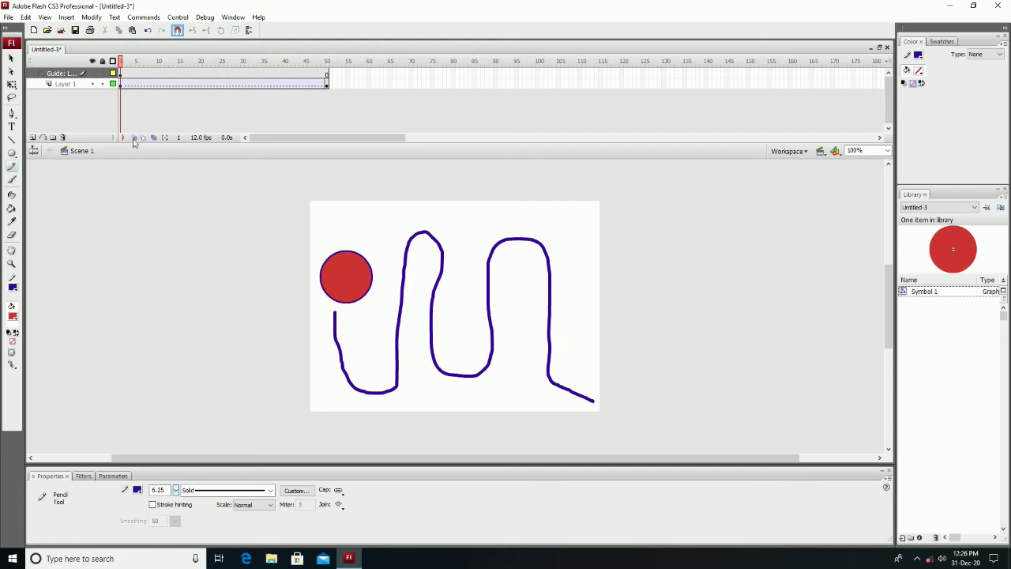
# Step: Snap Layer 1's circle to the start of the guide path at frame 1 and to the path's end at frame 50
pyautogui.click(66, 83)
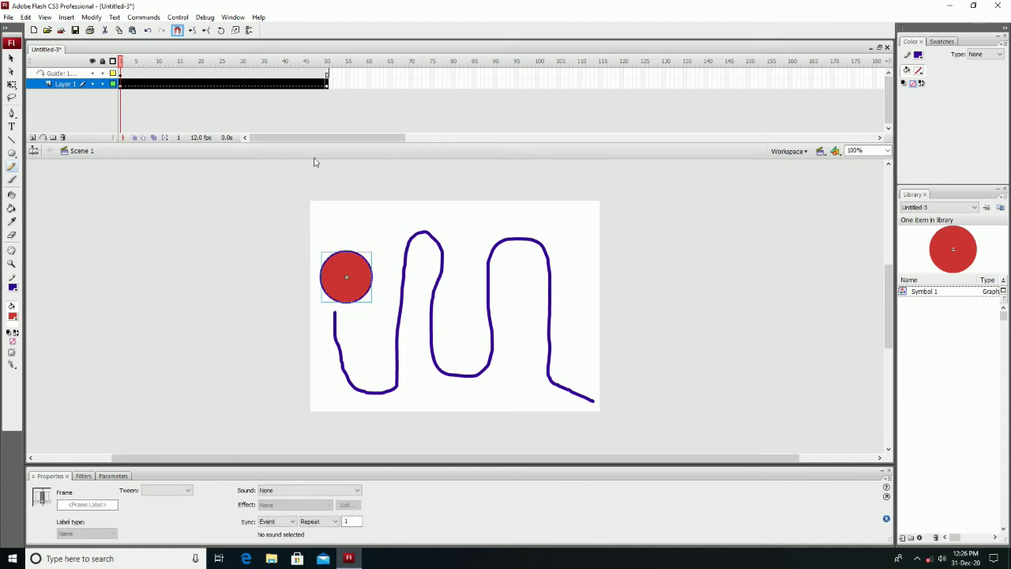
pyautogui.click(121, 84)
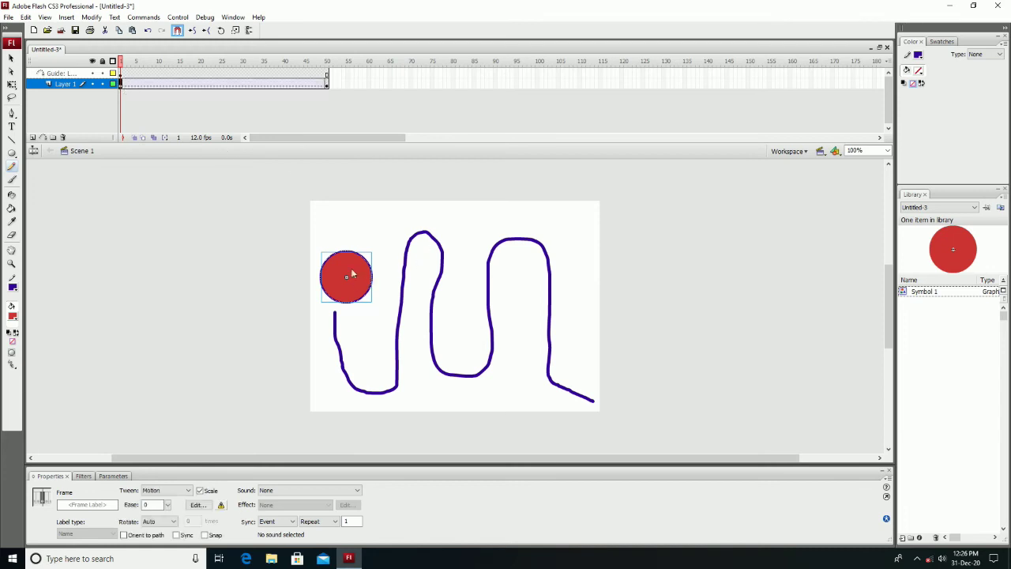
pyautogui.click(11, 59)
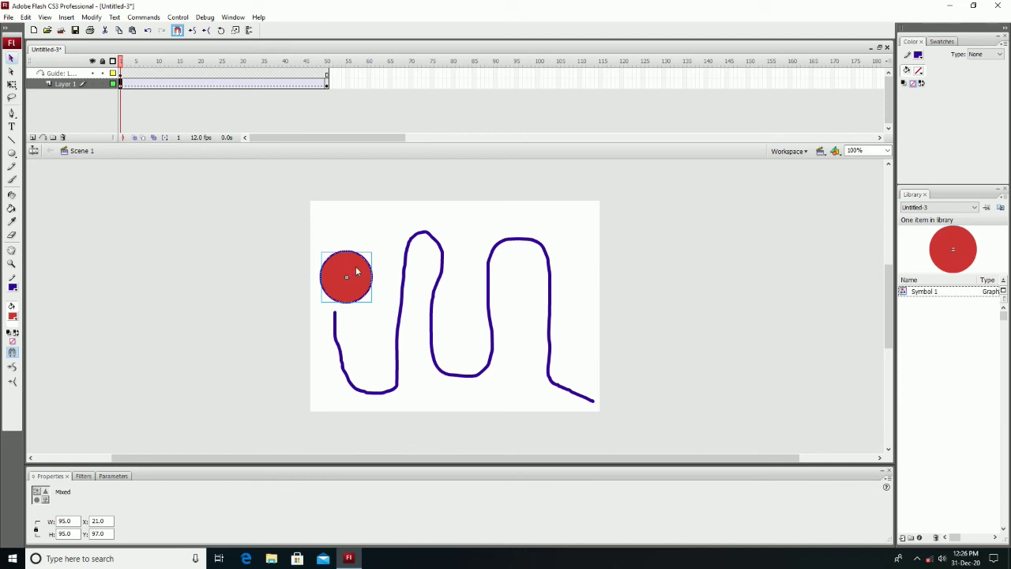
pyautogui.moveTo(357, 271); pyautogui.dragTo(345, 304)
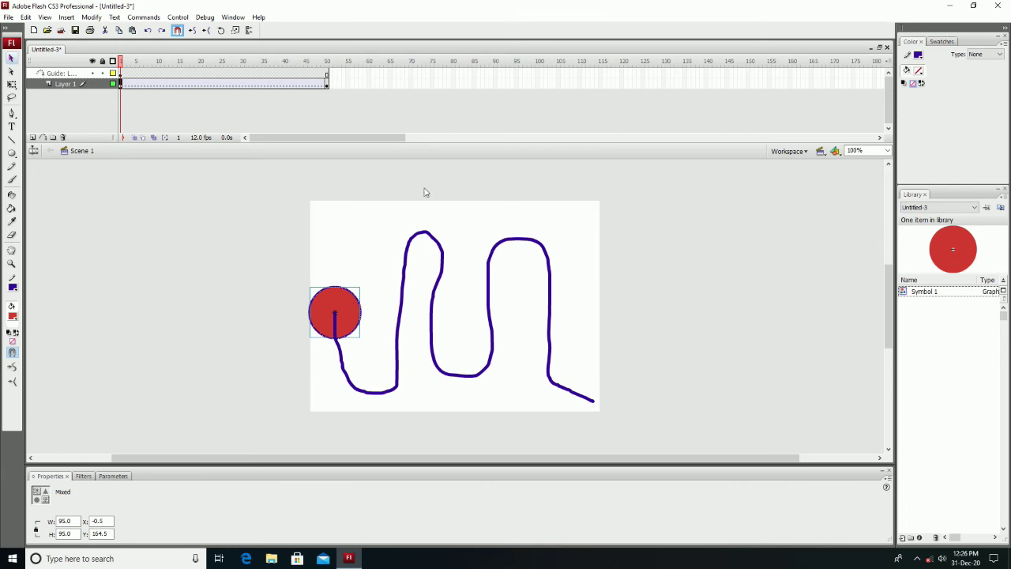
pyautogui.click(327, 84)
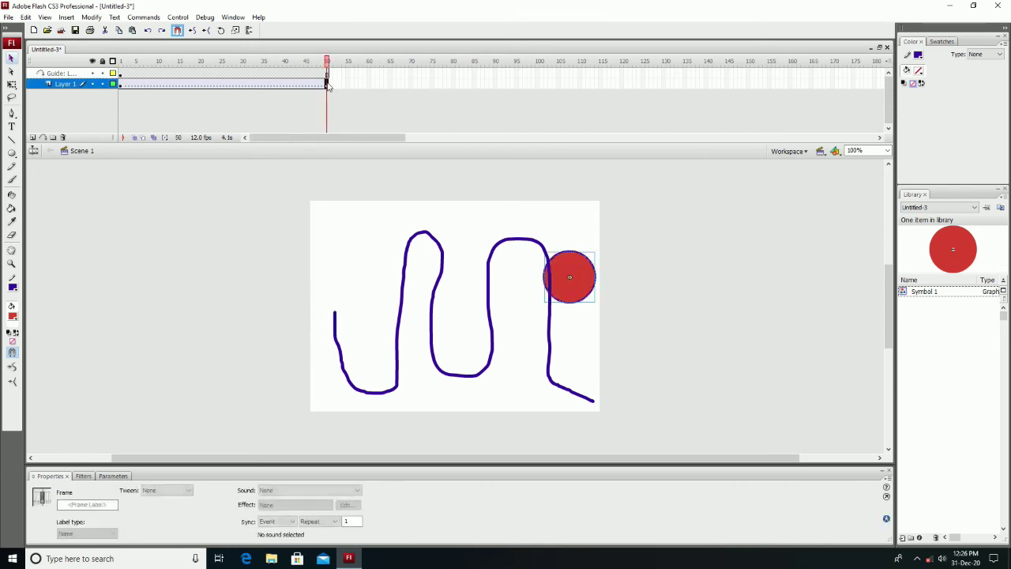
pyautogui.moveTo(585, 274); pyautogui.dragTo(607, 390)
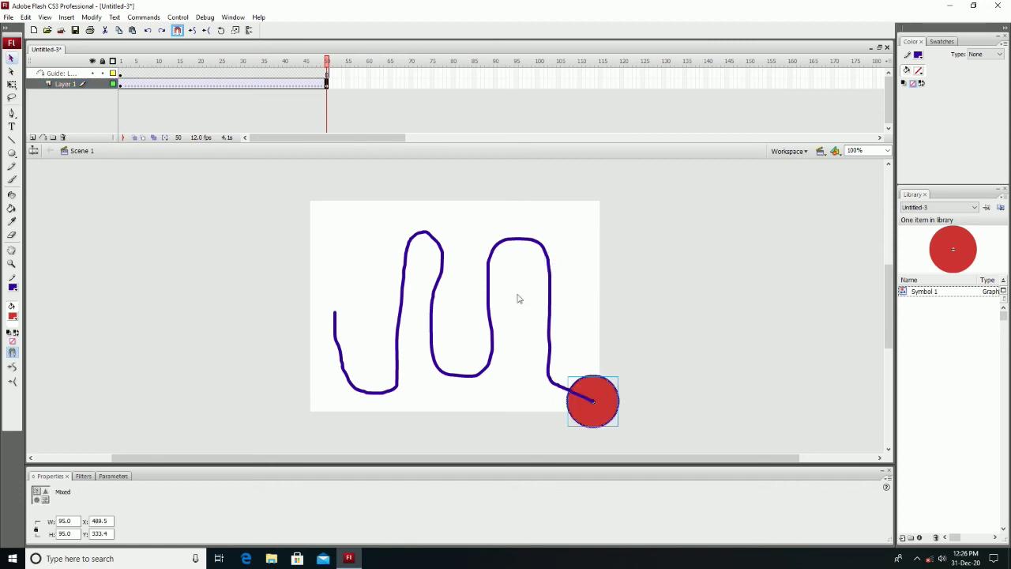
# Step: Test the movie to watch the circle follow the guide path, then close the preview
pyautogui.click(177, 17)
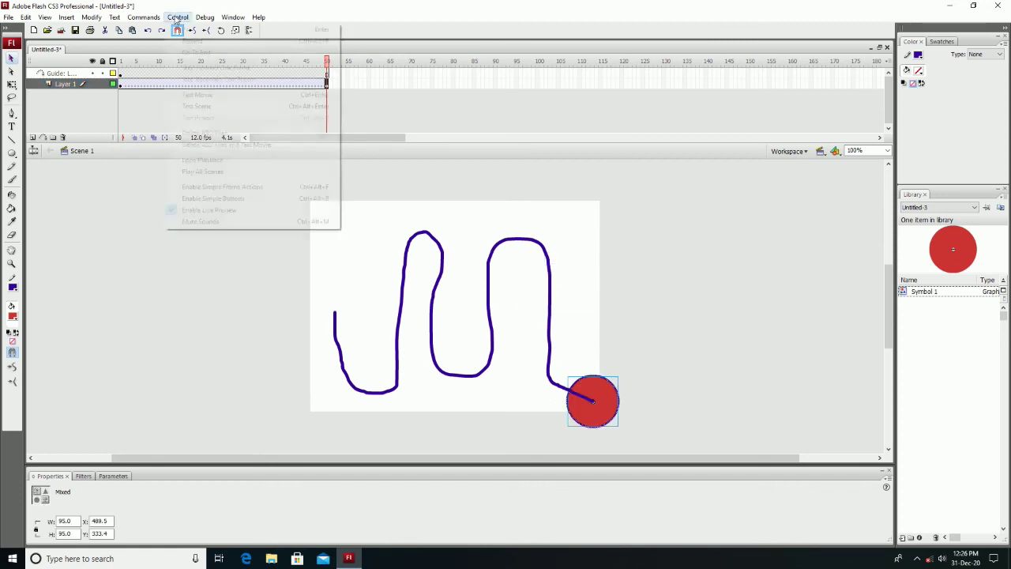
pyautogui.click(197, 95)
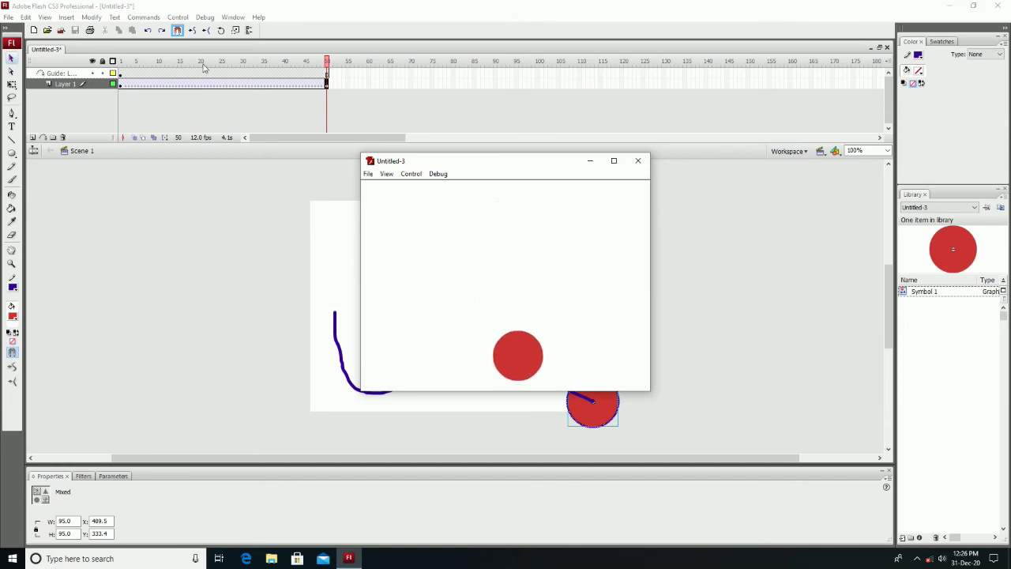
pyautogui.click(638, 160)
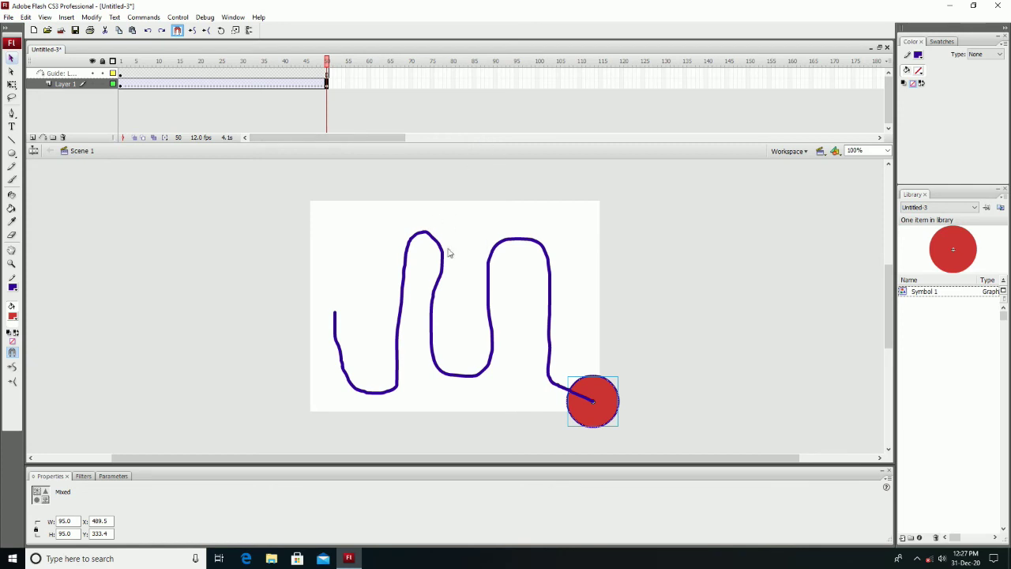
# Step: Create a new Flash document and draw a blue-outlined red oval on the left part of the stage
pyautogui.rightClick(54, 51)
pyautogui.click(79, 56)
pyautogui.click(608, 375)
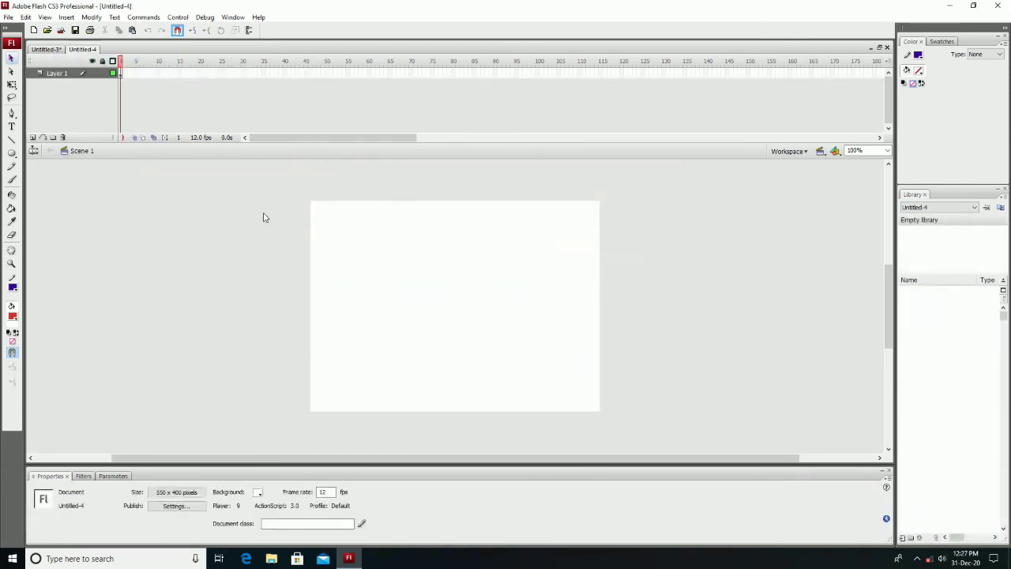
pyautogui.click(11, 153)
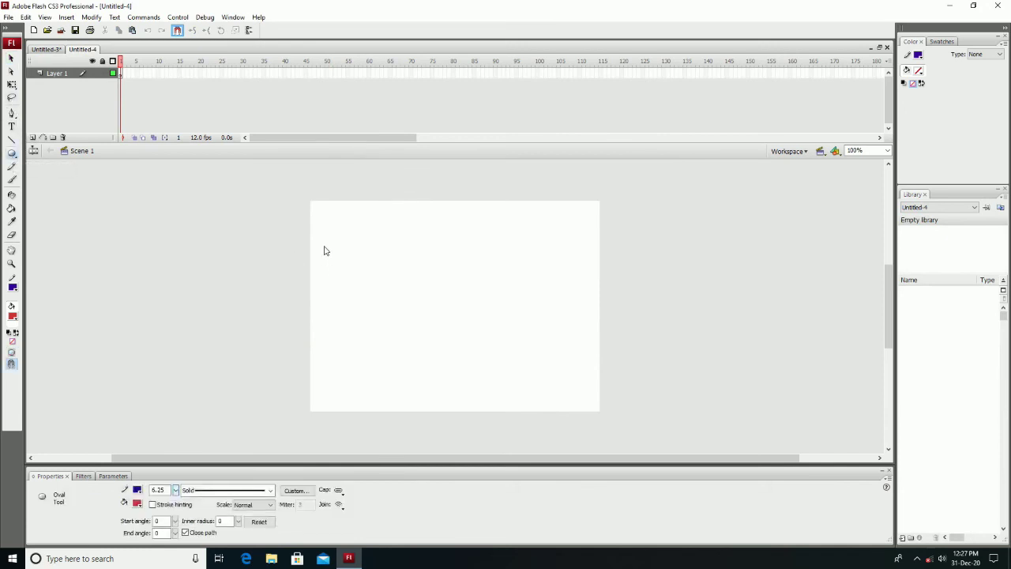
pyautogui.moveTo(320, 254)
pyautogui.mouseDown()
pyautogui.moveTo(347, 293)
pyautogui.moveTo(385, 310)
pyautogui.mouseUp()
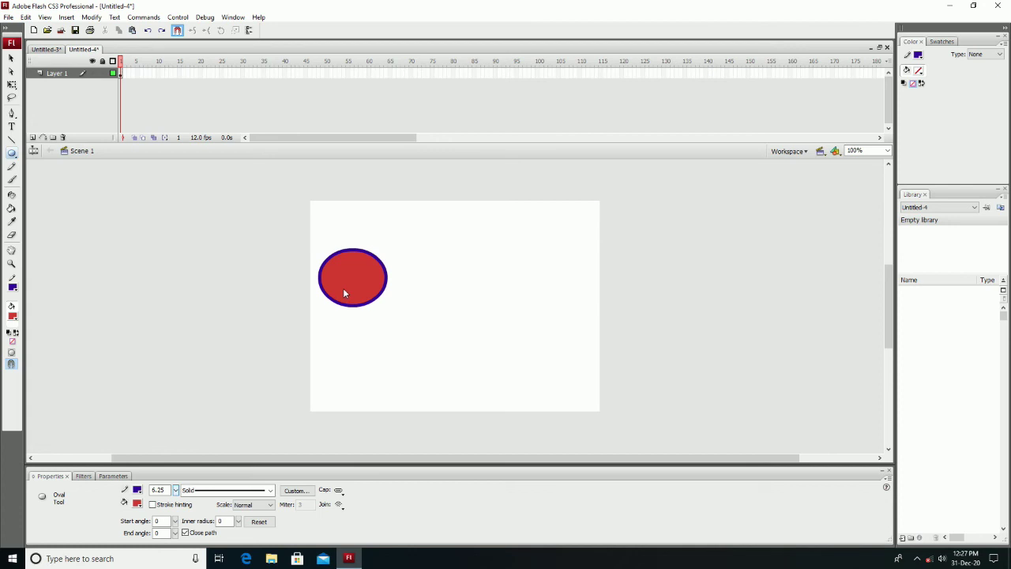
# Step: Insert a blank keyframe at frame 50 of Layer 1
pyautogui.click(326, 72)
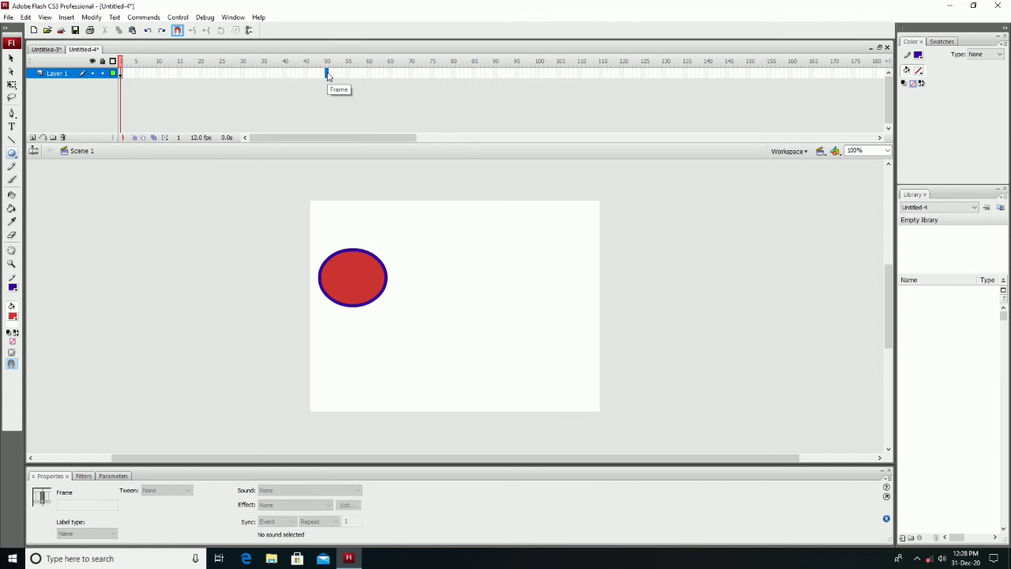
pyautogui.rightClick(329, 75)
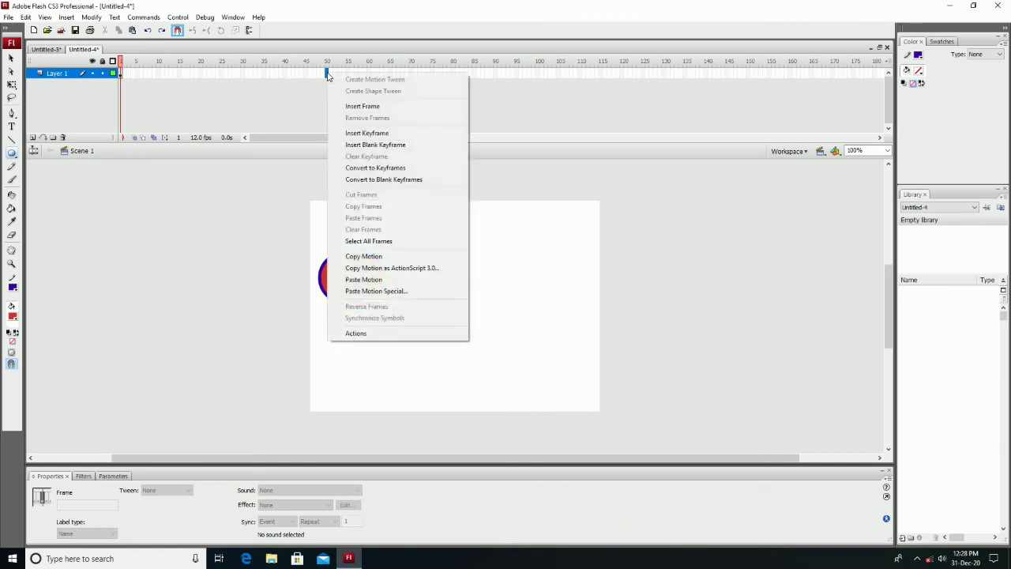
pyautogui.click(372, 147)
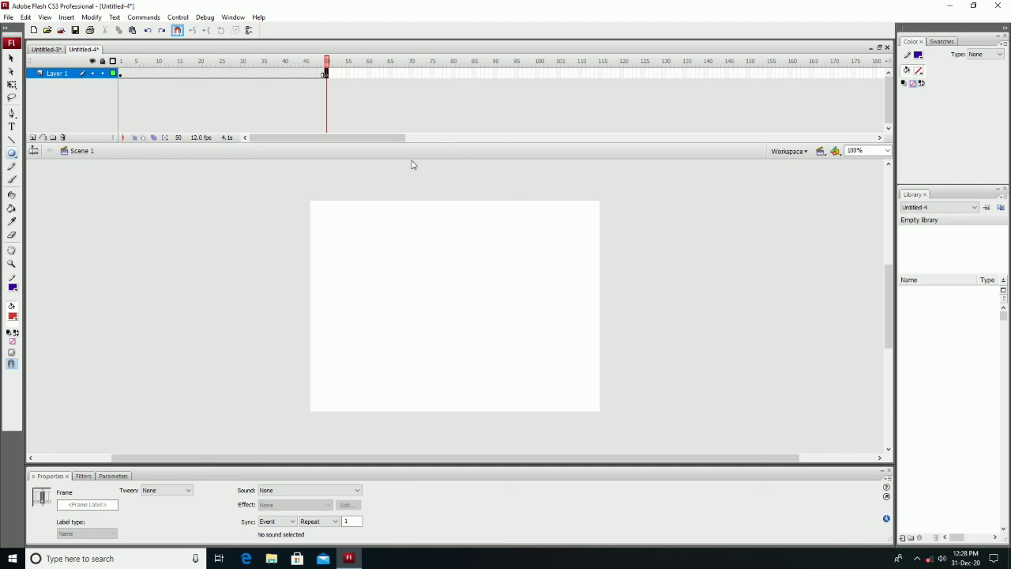
# Step: Draw a rectangle with fill #FFFF66 and a dark magenta outline on the right part of the stage at frame 50
pyautogui.click(15, 155)
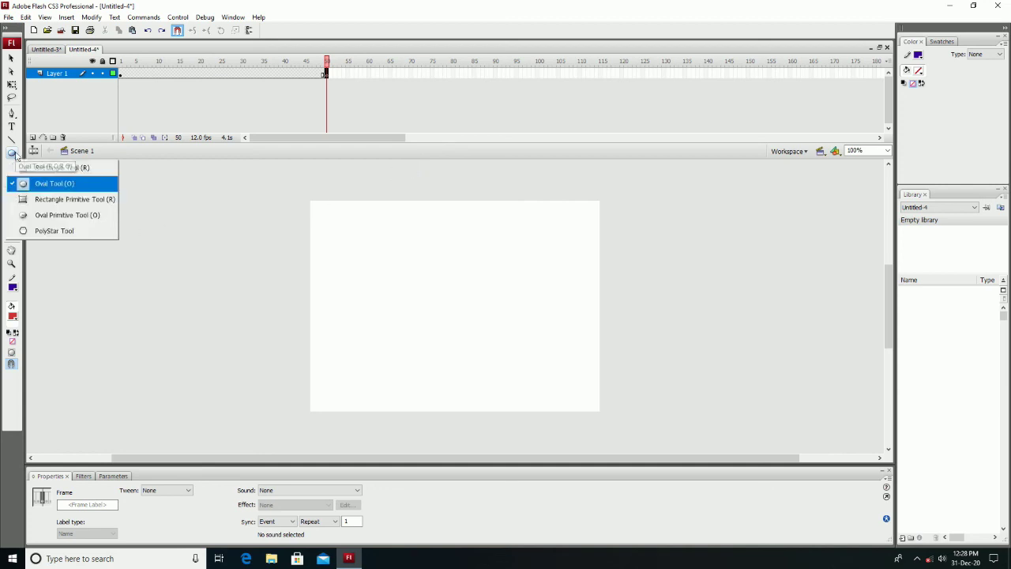
pyautogui.click(49, 169)
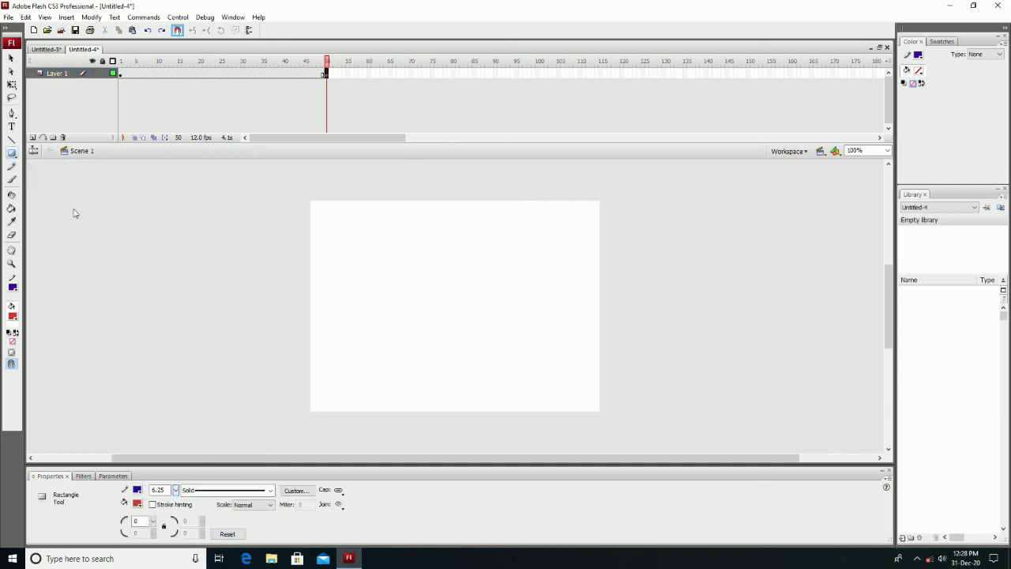
pyautogui.click(138, 504)
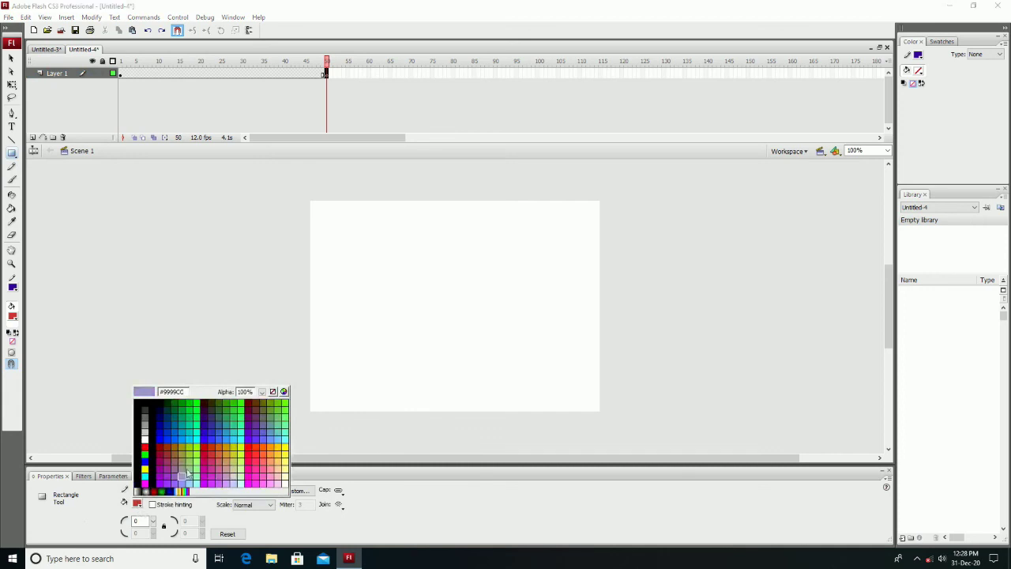
pyautogui.click(282, 465)
pyautogui.click(138, 490)
pyautogui.click(166, 450)
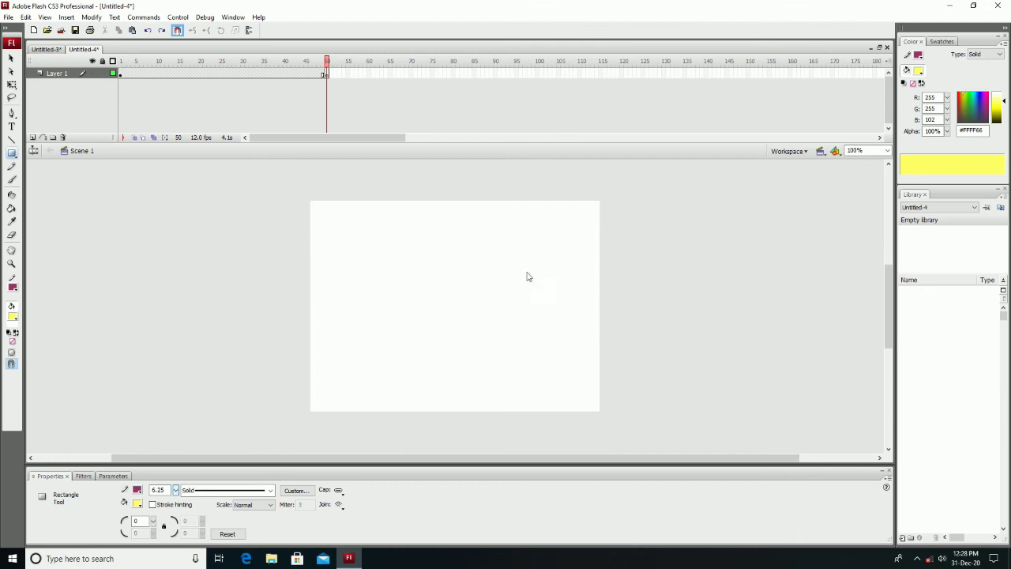
pyautogui.moveTo(525, 255)
pyautogui.mouseDown()
pyautogui.moveTo(545, 295)
pyautogui.moveTo(591, 299)
pyautogui.mouseUp()
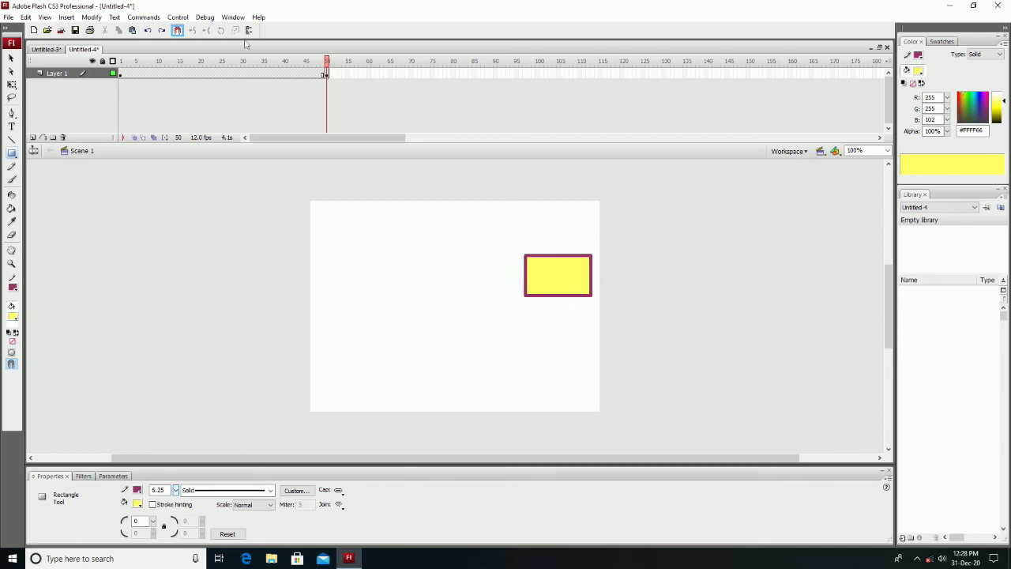
# Step: Apply a Shape tween to the frames between keyframes 1 and 50 and test the movie
pyautogui.click(210, 75)
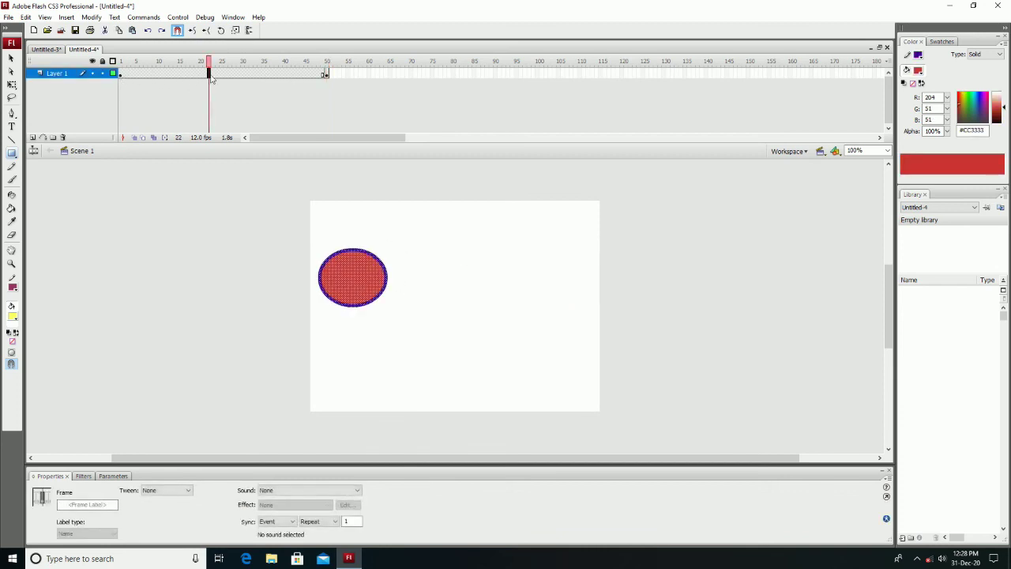
pyautogui.click(172, 494)
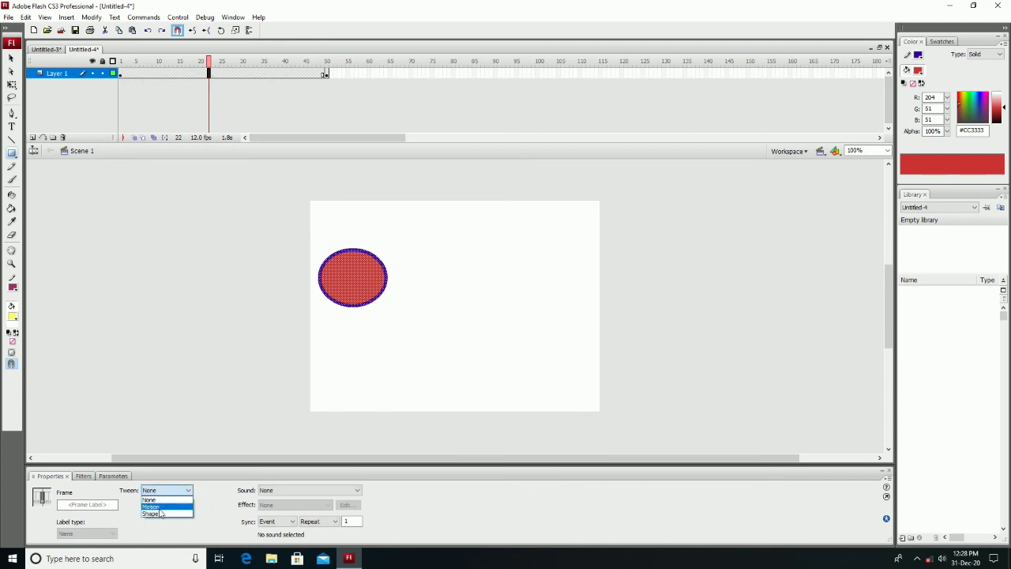
pyautogui.click(151, 514)
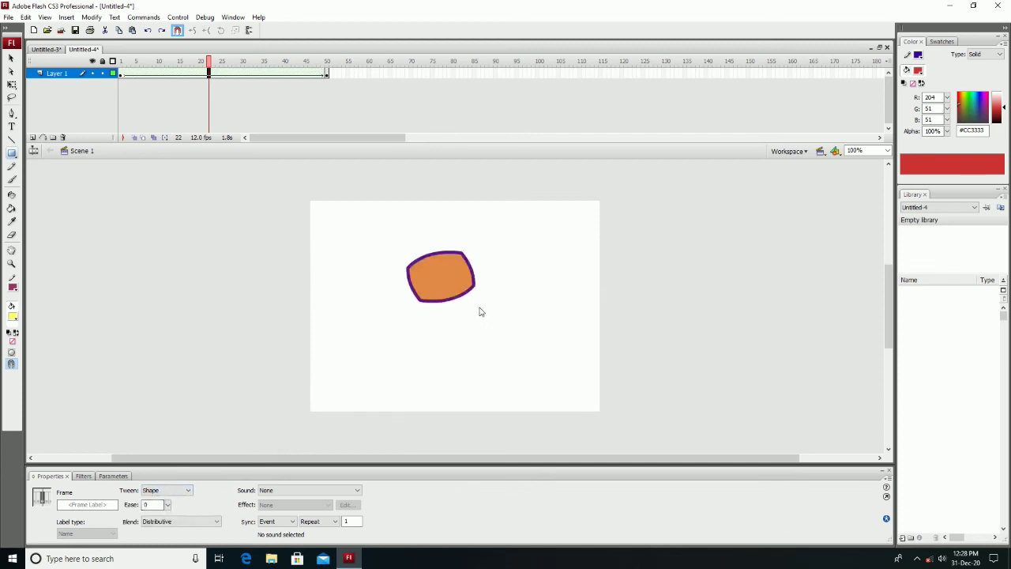
pyautogui.click(177, 16)
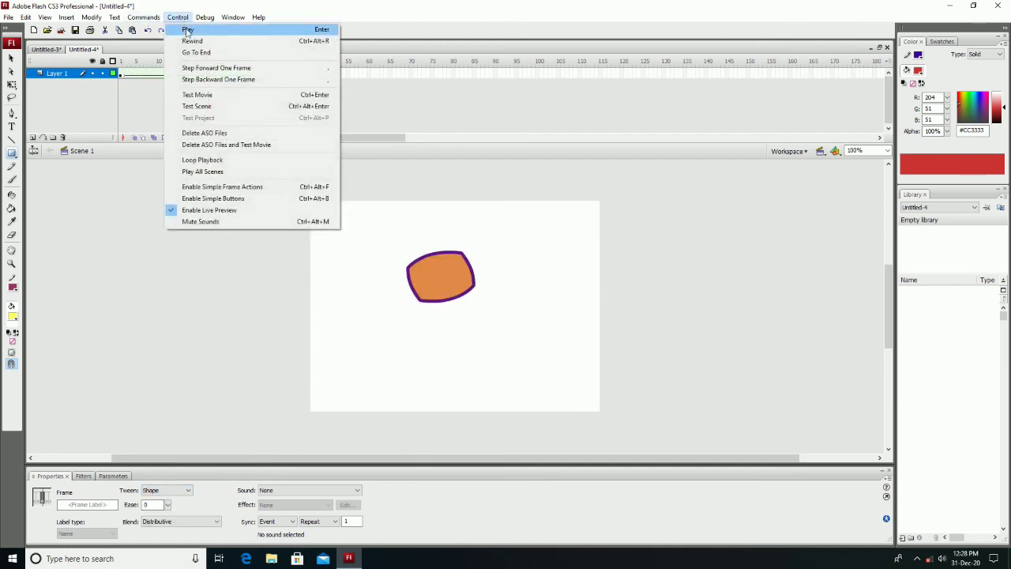
pyautogui.click(207, 95)
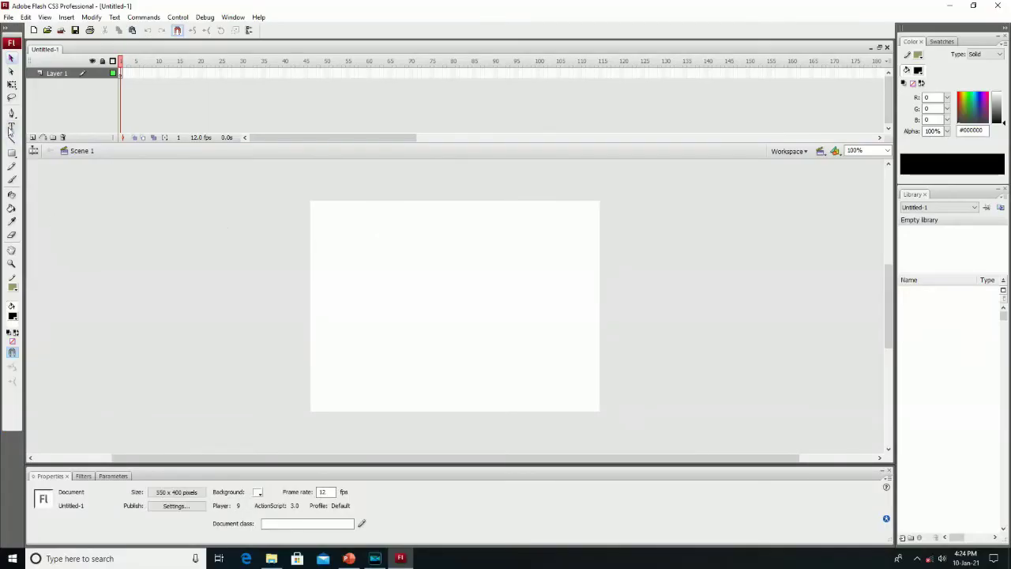
# Step: Add the static text DIRECTOR at font size 40 in a text box about 290 px wide near the upper left of the stage
pyautogui.click(11, 127)
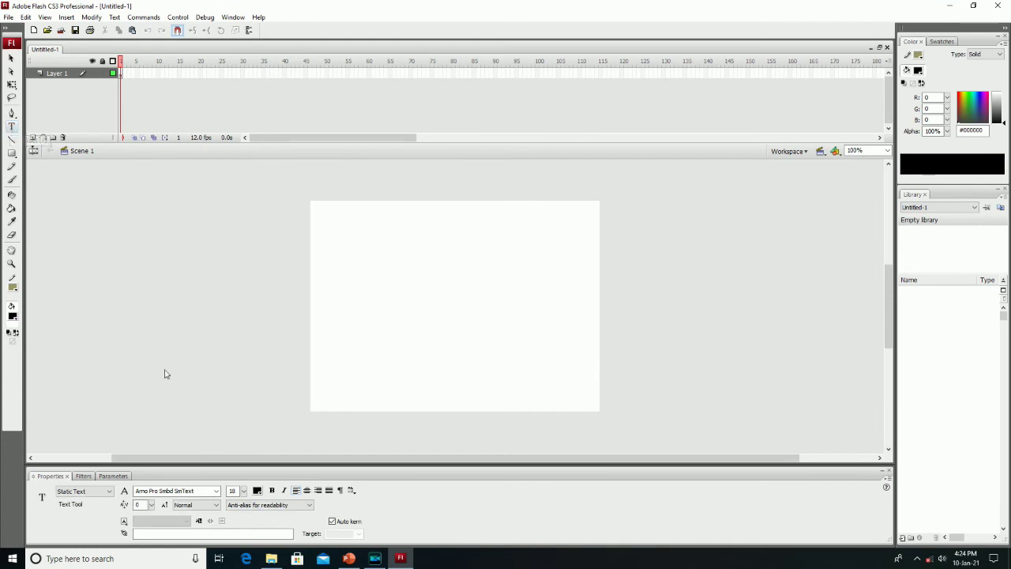
pyautogui.moveTo(243, 490); pyautogui.dragTo(252, 466)
pyautogui.moveTo(331, 251); pyautogui.dragTo(483, 271)
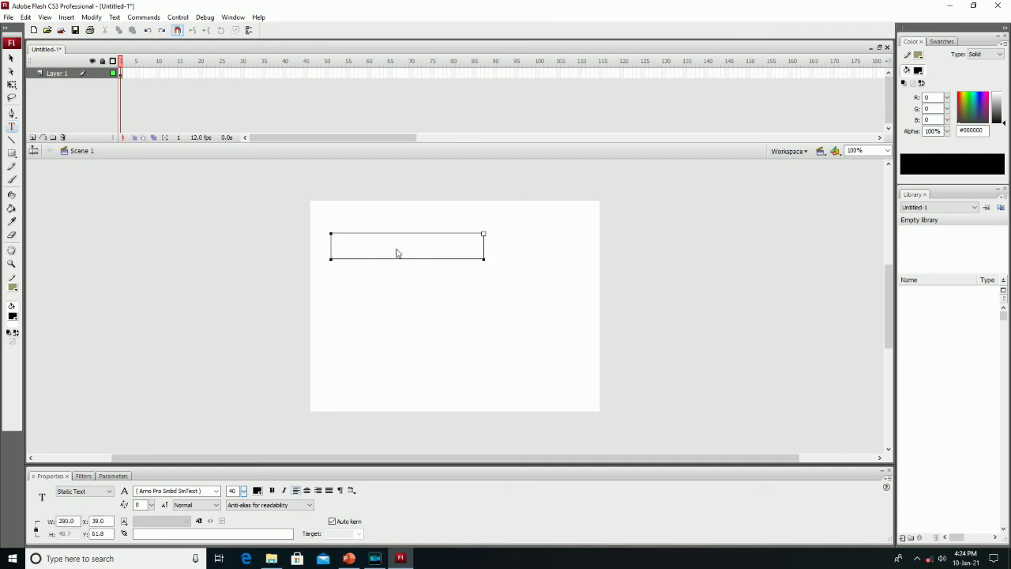
pyautogui.write('DIREC')
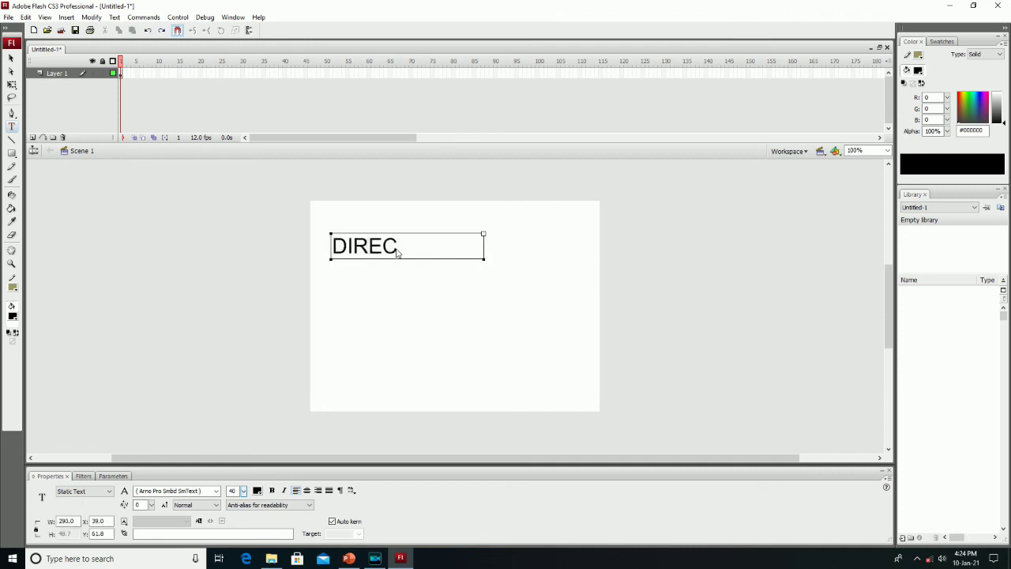
pyautogui.write('TOR')
# Step: Narrow the DIRECTOR text box to about 222 px and set the color of all its text to #CC3300
pyautogui.moveTo(483, 262); pyautogui.dragTo(315, 275)
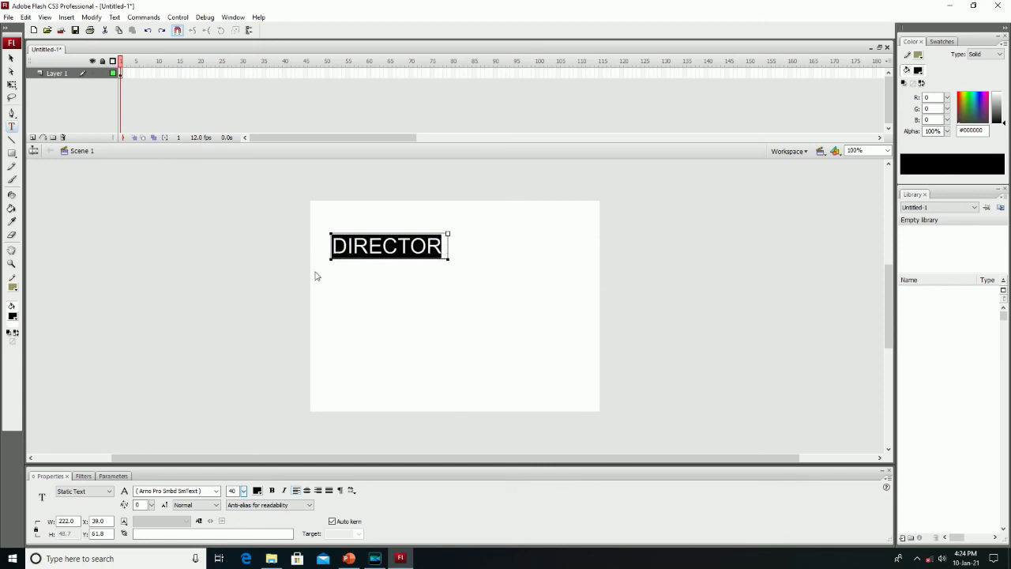
pyautogui.click(258, 491)
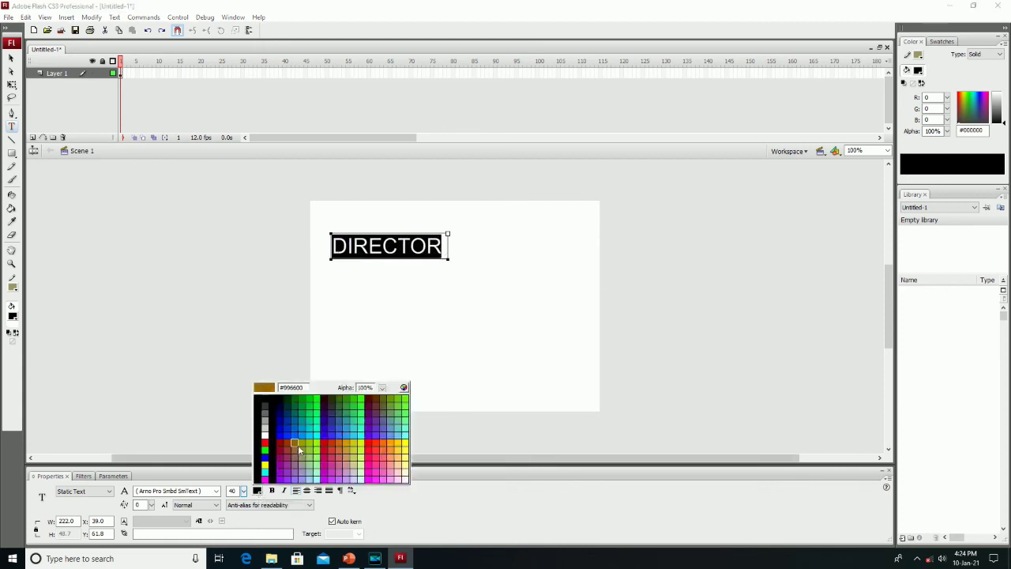
pyautogui.click(332, 447)
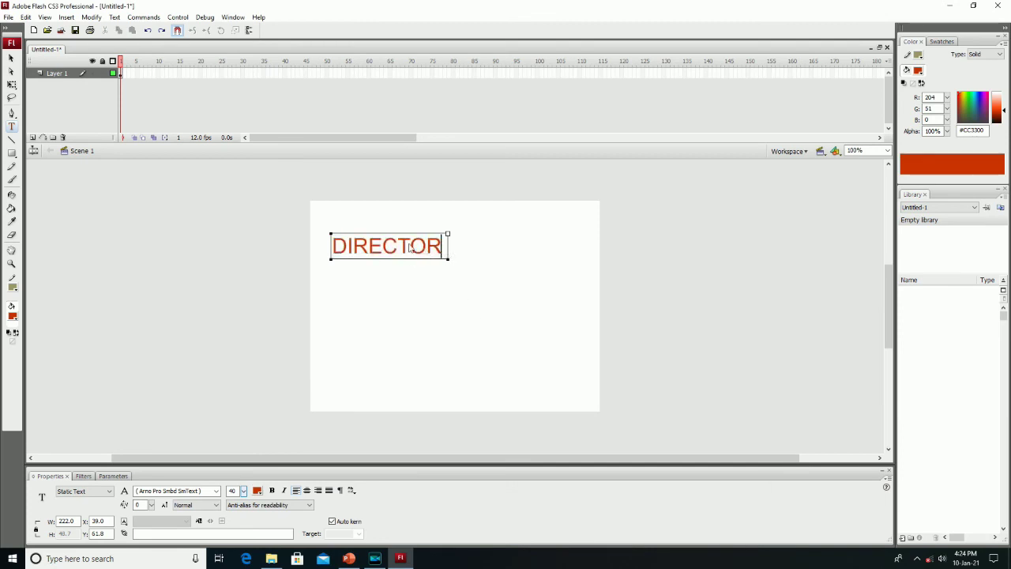
# Step: Break the DIRECTOR text apart twice, into separate letters and into filled shapes
pyautogui.click(93, 18)
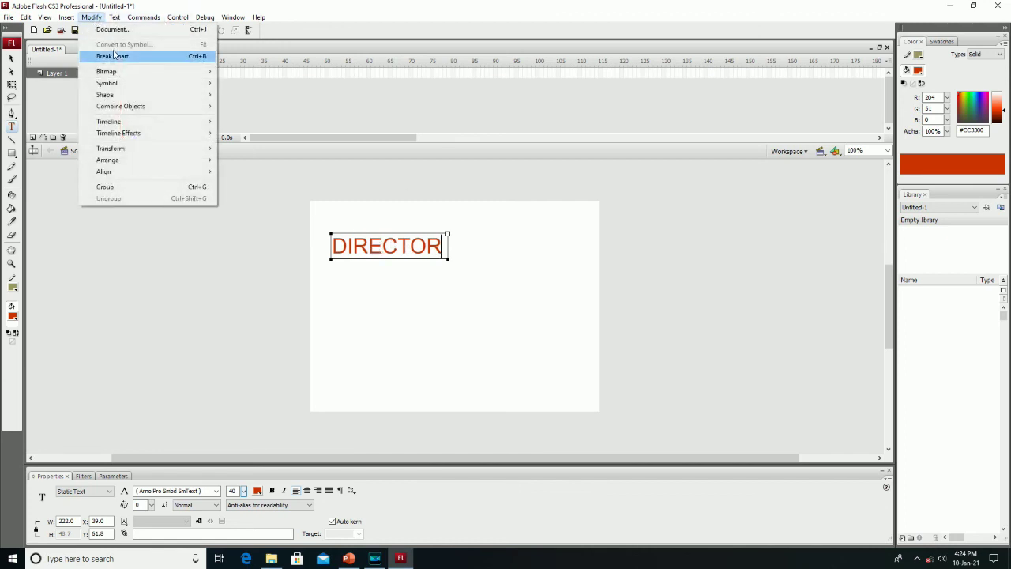
pyautogui.click(111, 56)
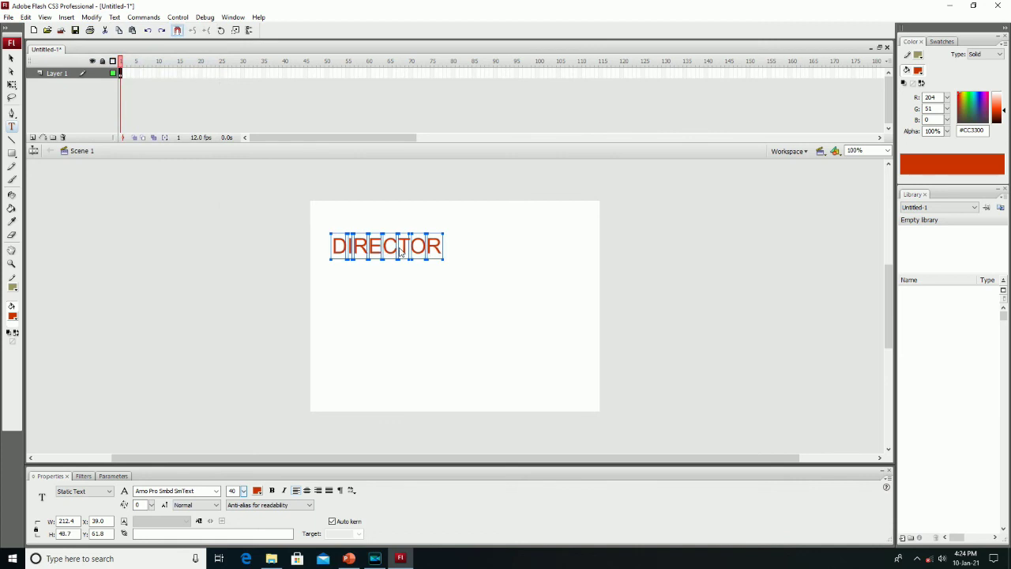
pyautogui.click(92, 17)
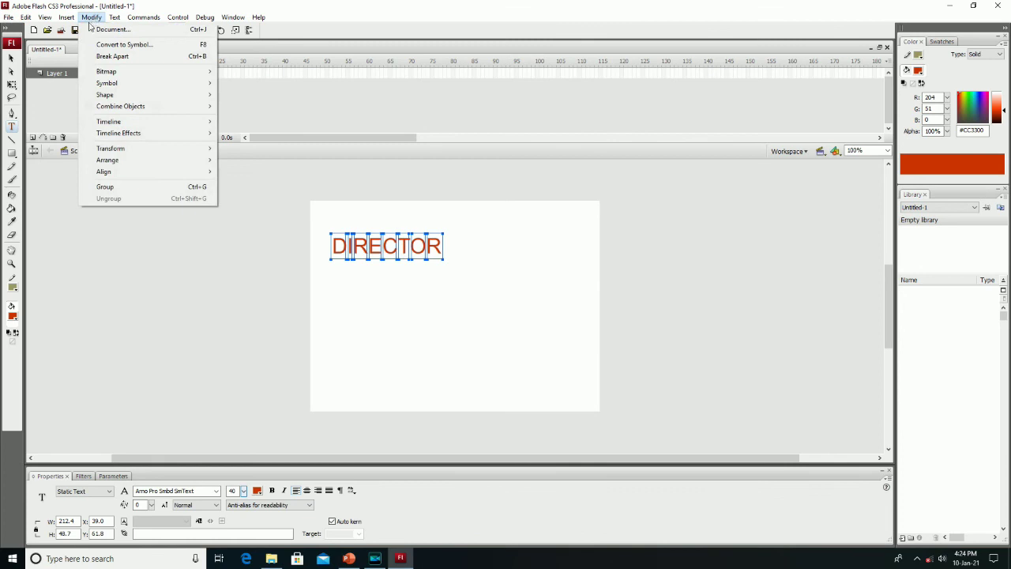
pyautogui.click(115, 56)
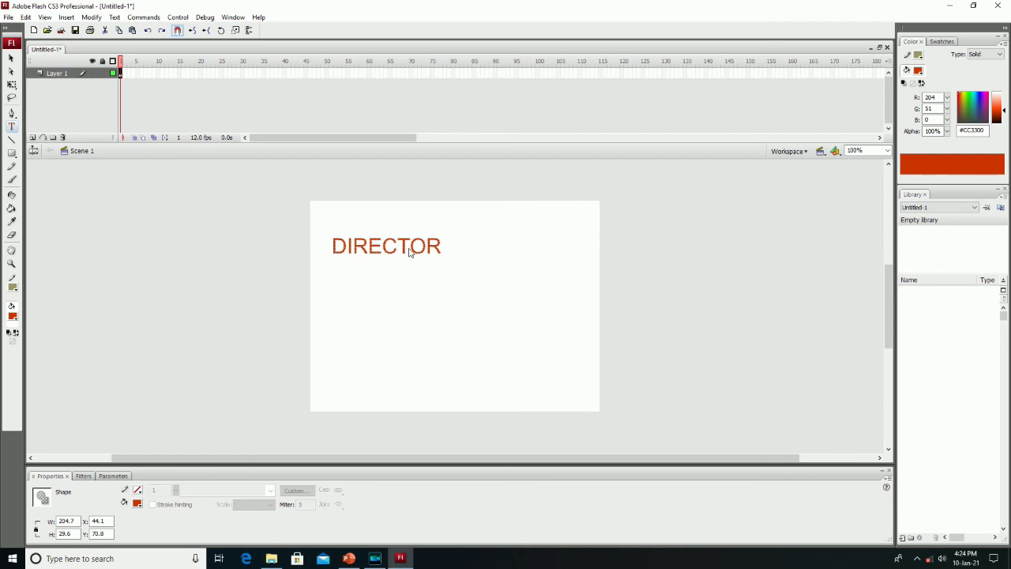
# Step: Insert a blank keyframe at frame 50 and add the static text DANNY BOYLE in a box about 300 px wide near the top of the stage
pyautogui.click(326, 73)
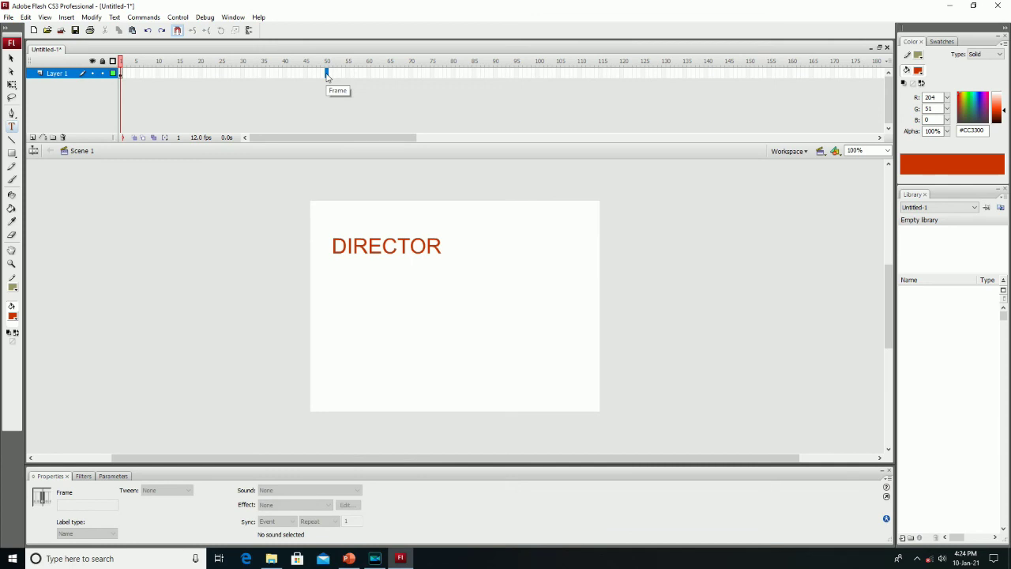
pyautogui.rightClick(327, 75)
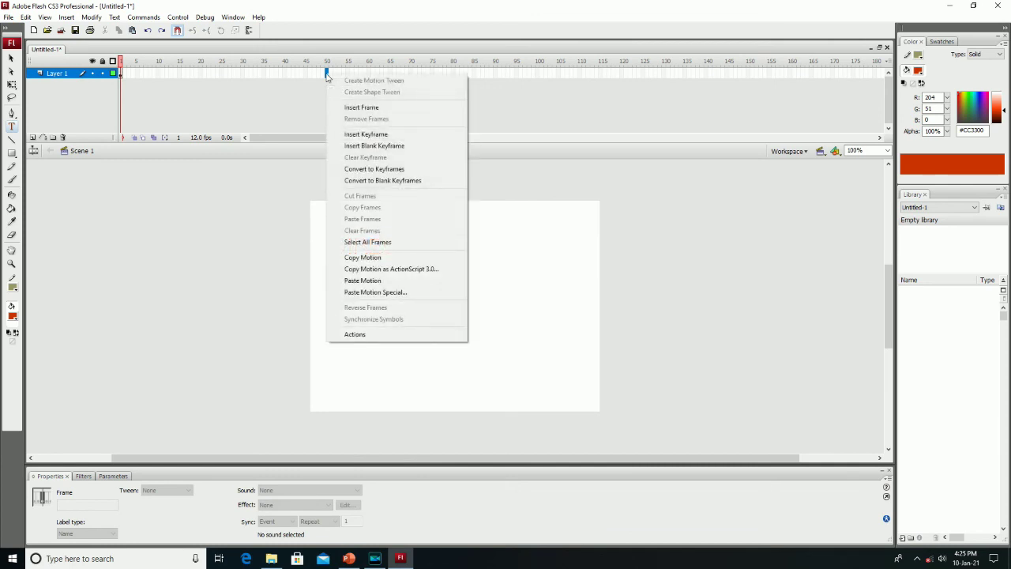
pyautogui.click(366, 146)
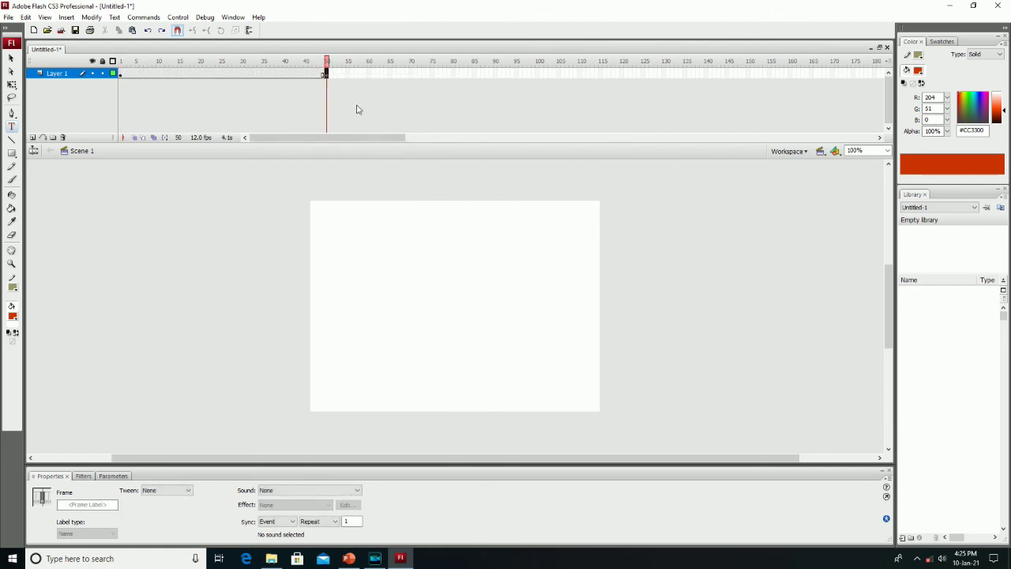
pyautogui.click(12, 127)
pyautogui.moveTo(346, 232); pyautogui.dragTo(504, 278)
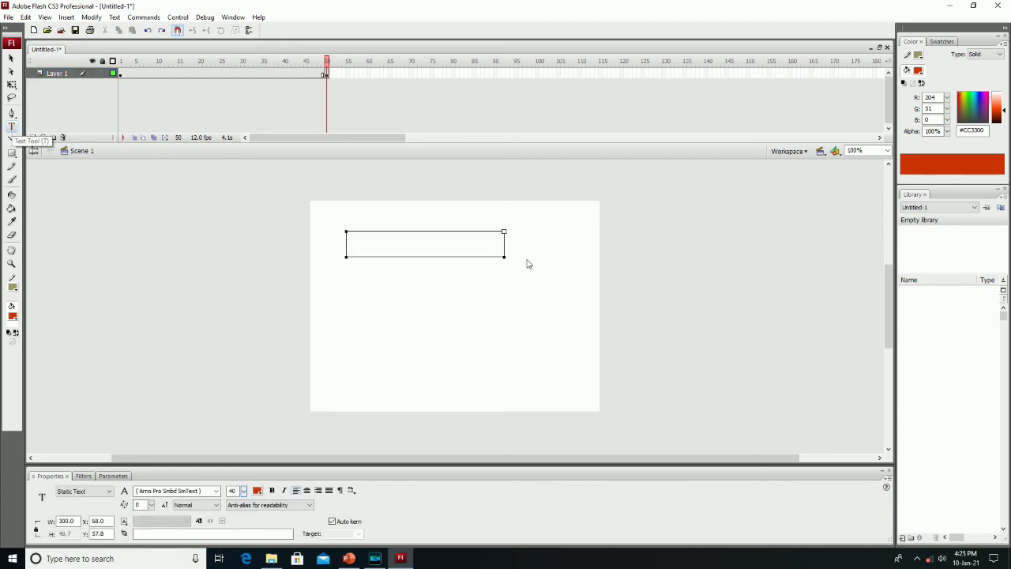
pyautogui.write('DANNY')
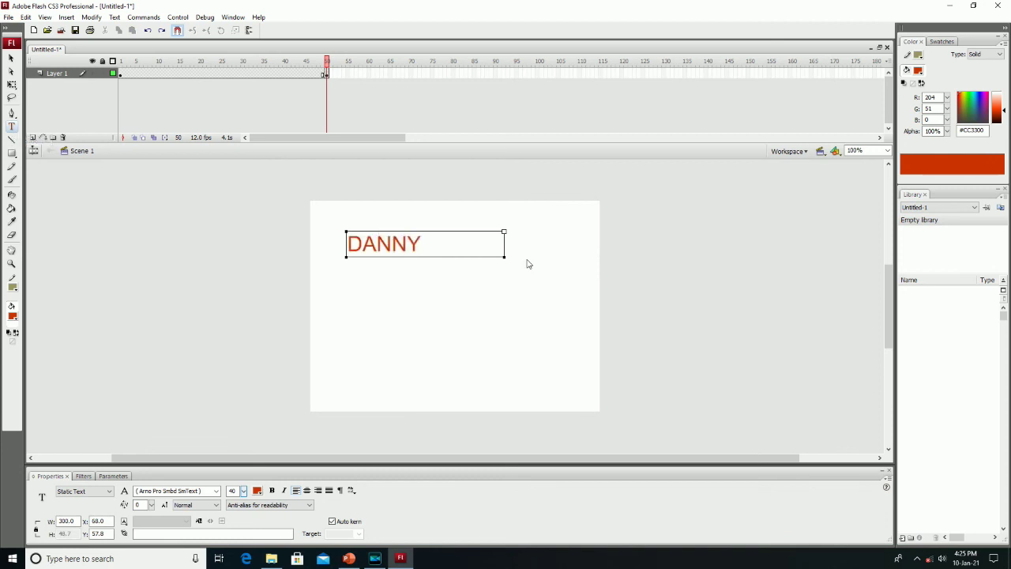
pyautogui.write(' BOYLE')
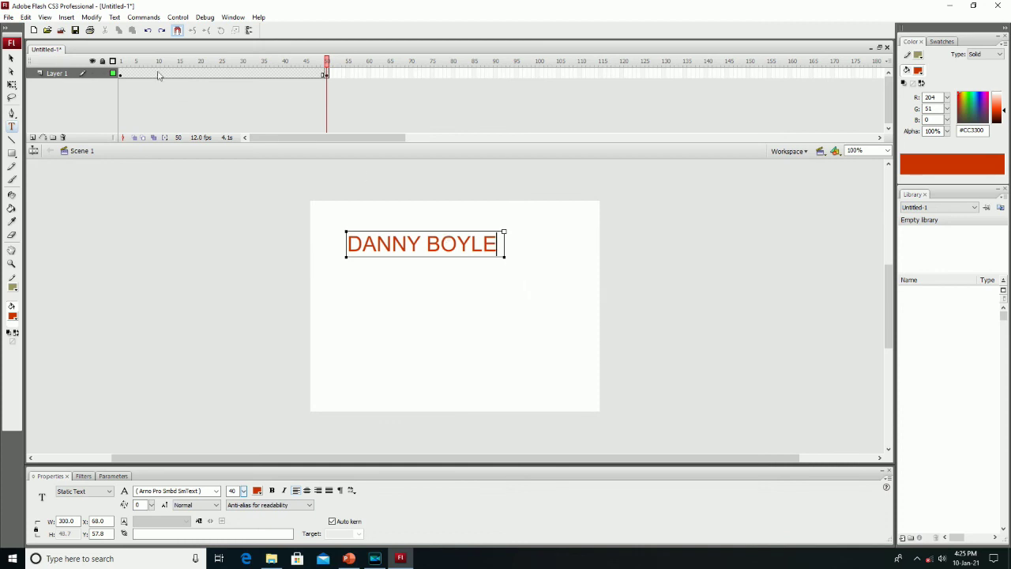
# Step: Break the DANNY BOYLE text at frame 50 apart twice, into separate letters and into filled shapes
pyautogui.click(89, 18)
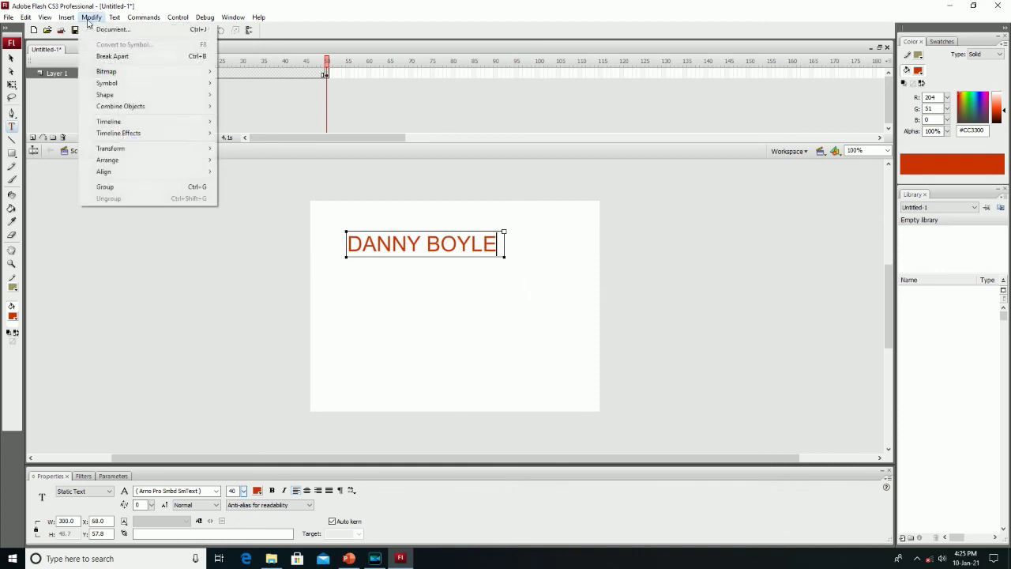
pyautogui.click(112, 56)
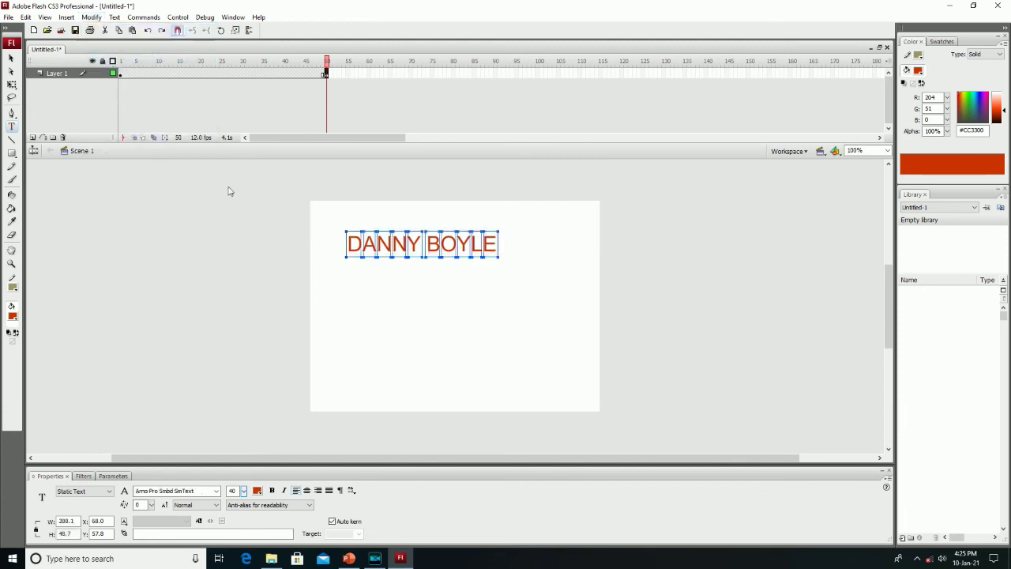
pyautogui.click(91, 18)
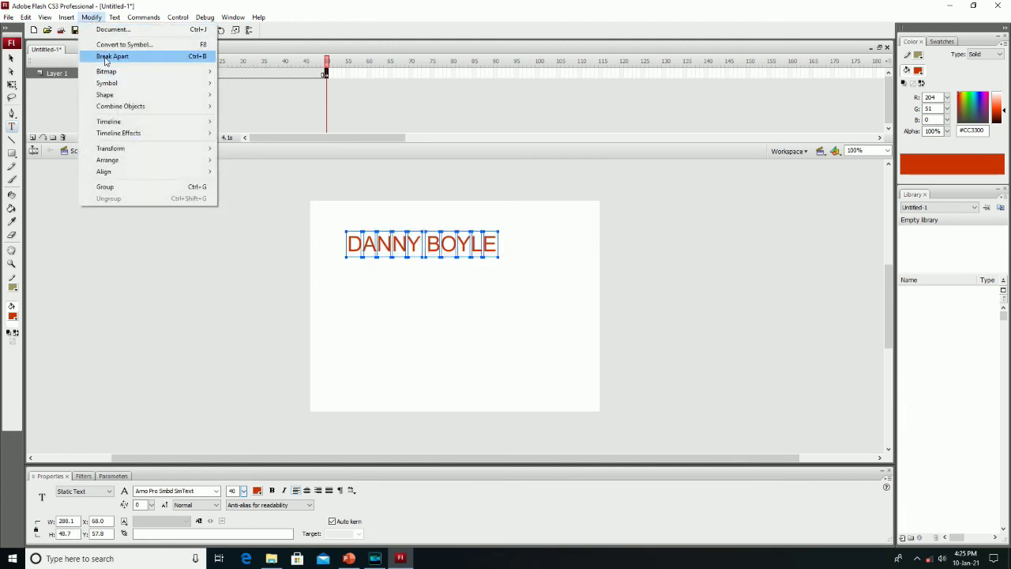
pyautogui.click(112, 56)
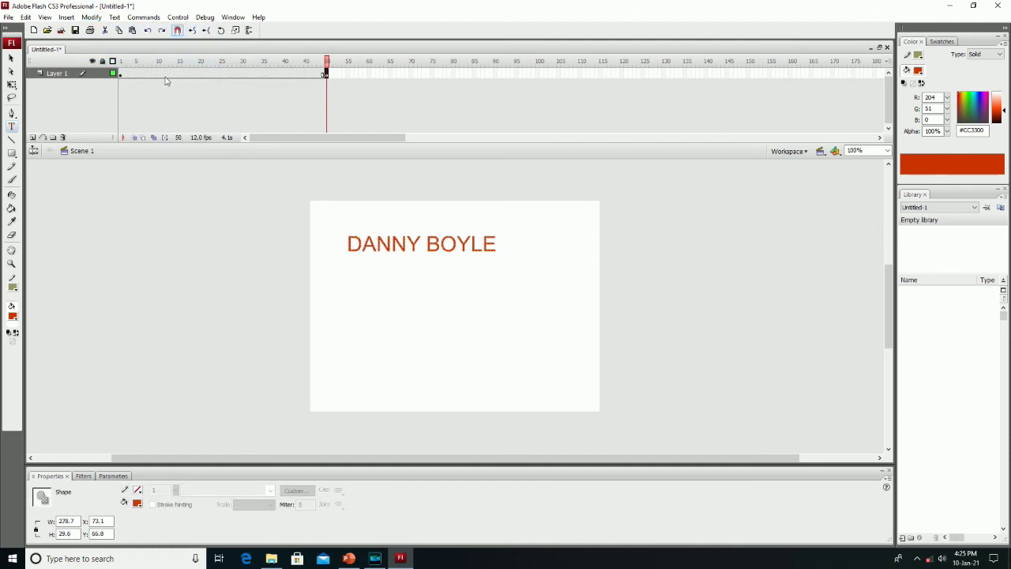
# Step: Apply a Shape tween between the two text keyframes at frames 1 and 50 and test the movie
pyautogui.click(200, 74)
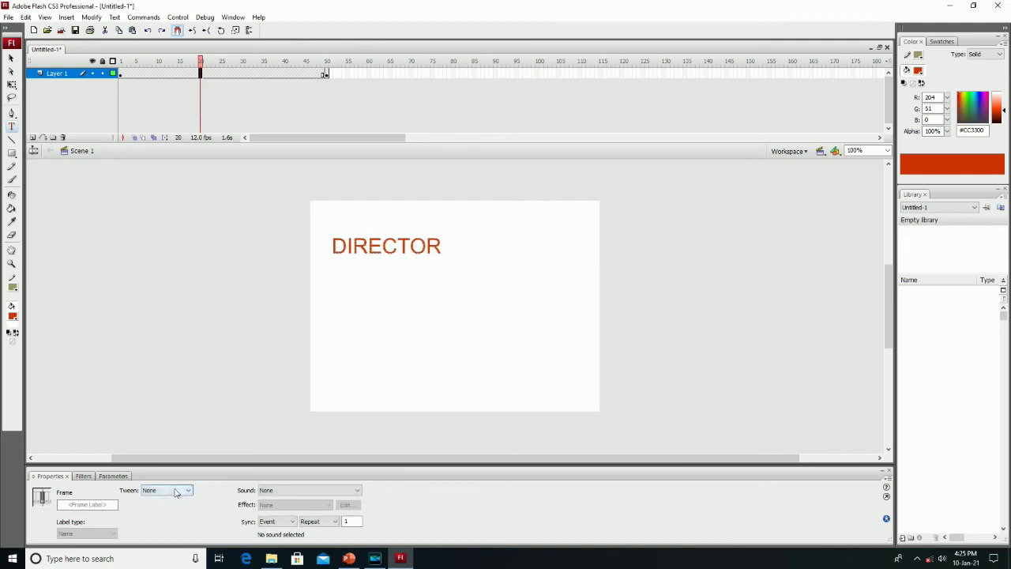
pyautogui.click(176, 492)
pyautogui.click(153, 514)
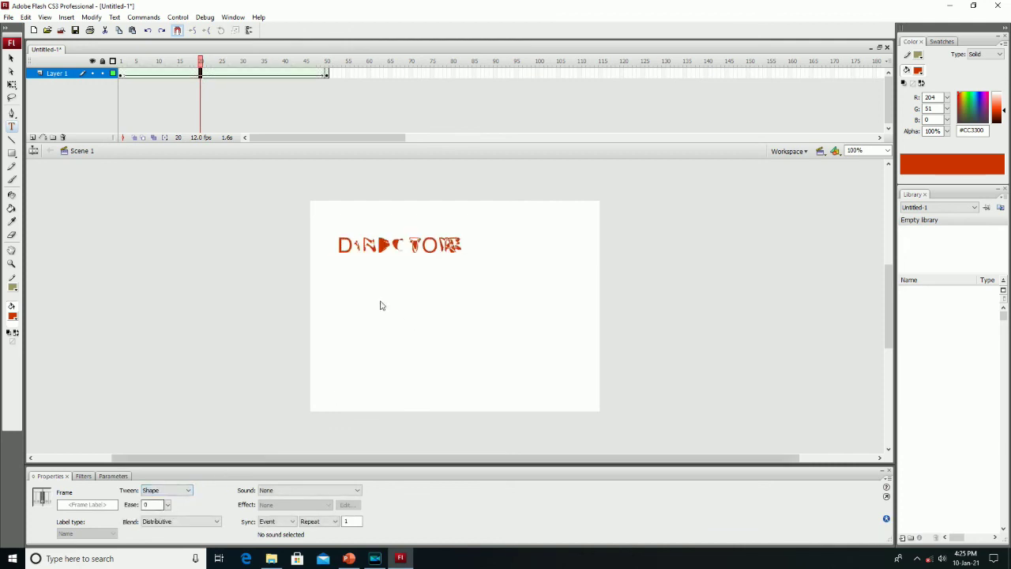
pyautogui.click(177, 17)
pyautogui.click(194, 95)
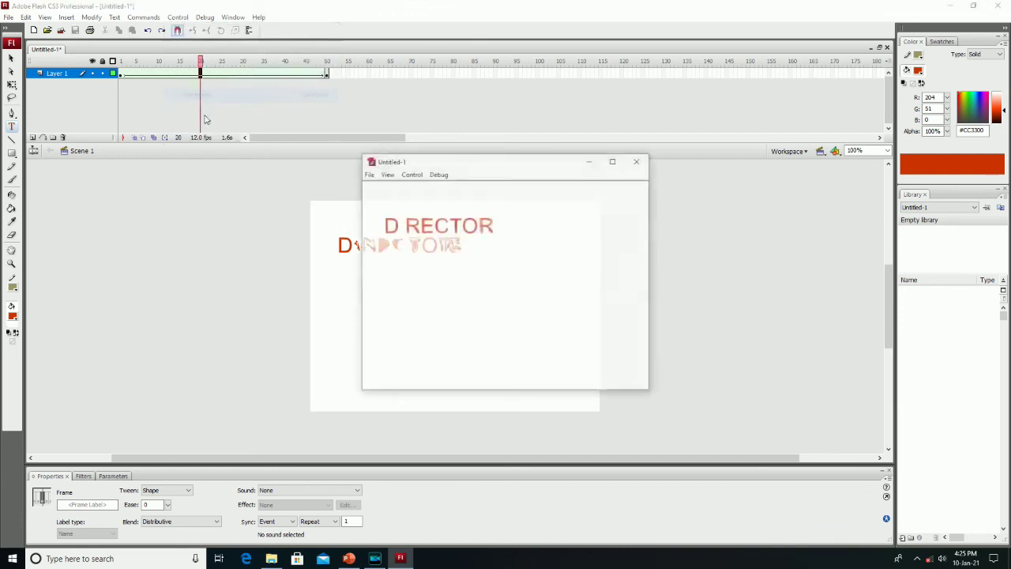